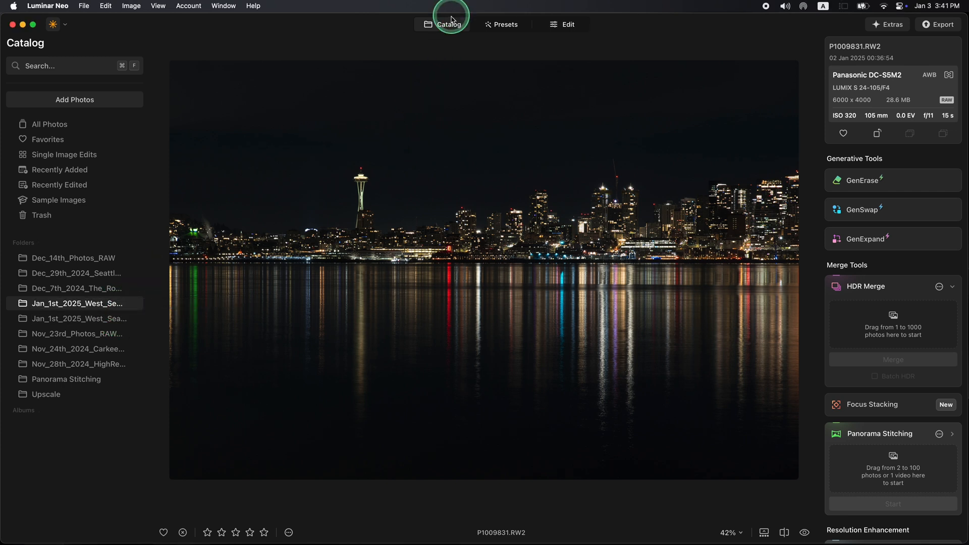
Step: Open P1009831 from the catalog for editing and set its RAW camera profile to Camera Standard
{"action": "left_click", "coordinate": [450, 32]}
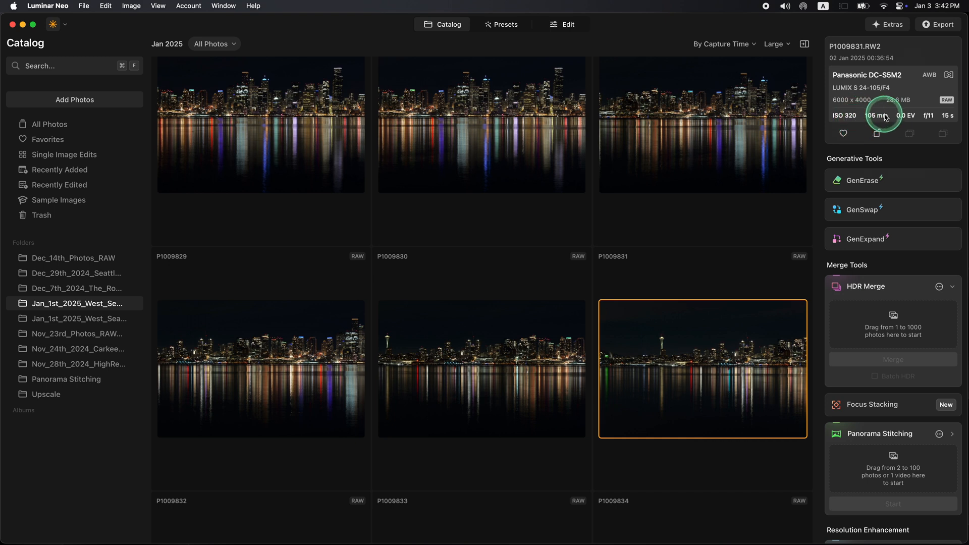
{"action": "double_click", "coordinate": [702, 385]}
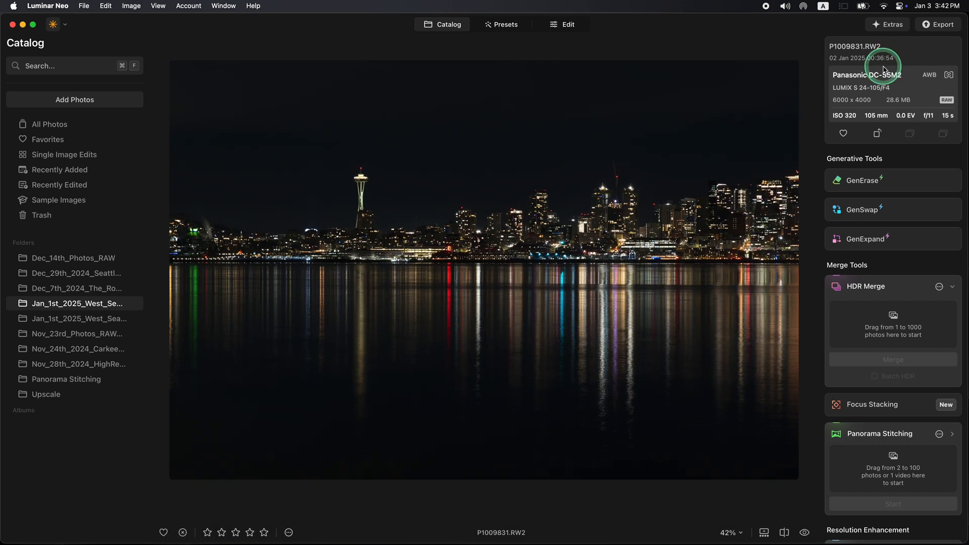
{"action": "left_click", "coordinate": [557, 24]}
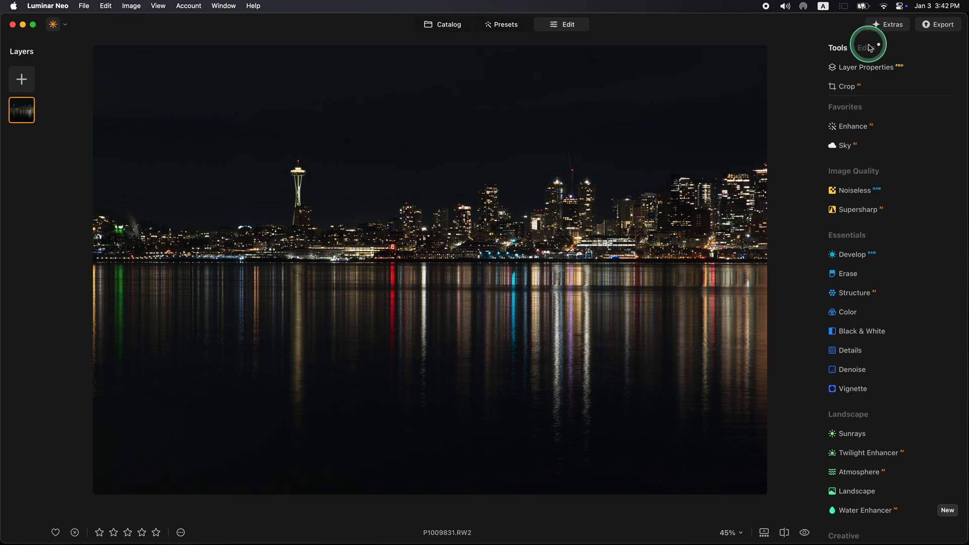
{"action": "left_click", "coordinate": [870, 48]}
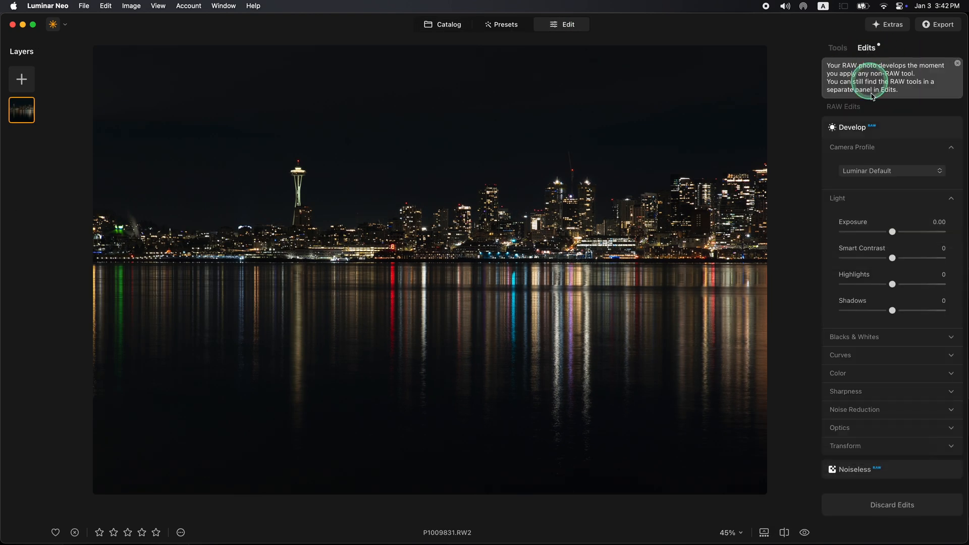
{"action": "left_click", "coordinate": [892, 174]}
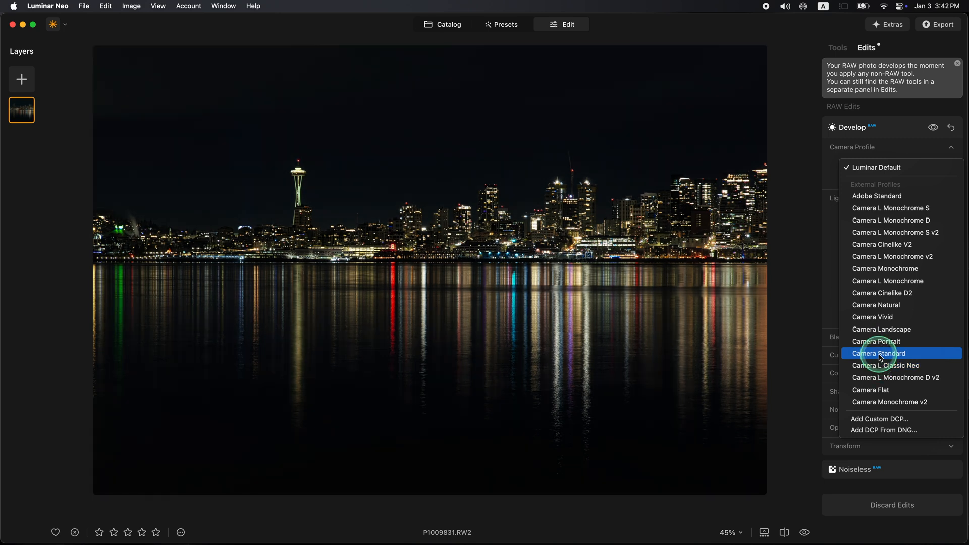
{"action": "left_click", "coordinate": [881, 357]}
Step: Set the RAW exposure to 0.38 and the Sharpen amount to 50
{"action": "left_click", "coordinate": [893, 231]}
{"action": "left_click_drag", "start_coordinate": [893, 232], "coordinate": [897, 233]}
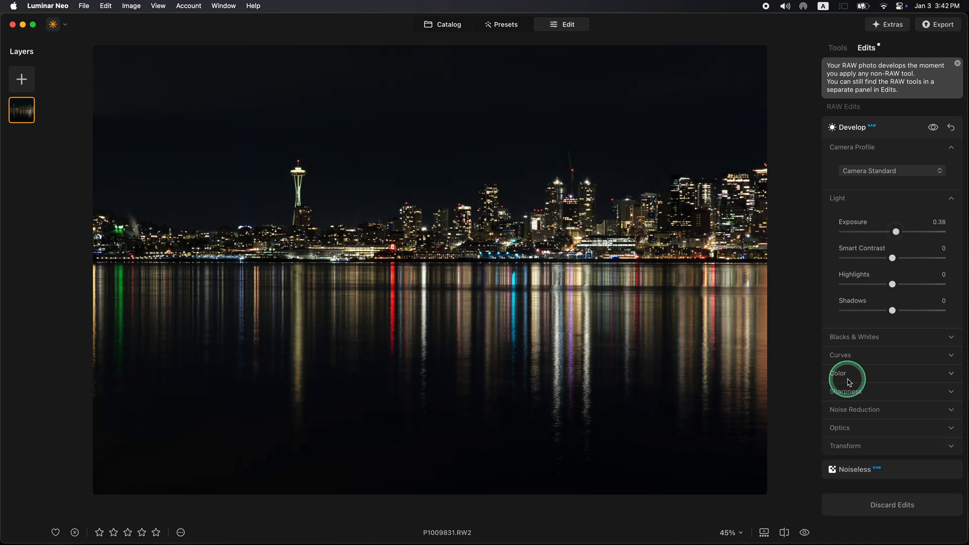
{"action": "left_click", "coordinate": [850, 395]}
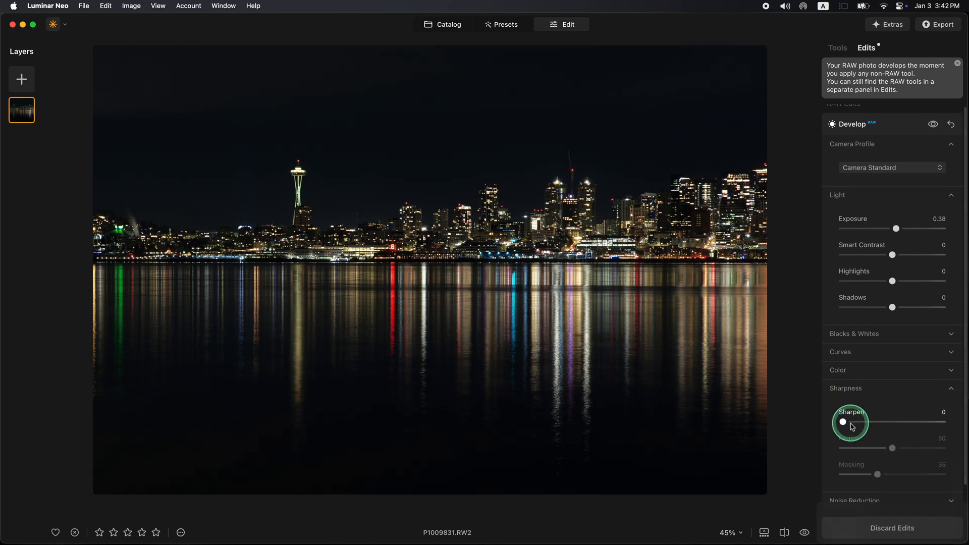
{"action": "left_click_drag", "start_coordinate": [844, 419], "coordinate": [896, 420]}
Step: Lift the lower part of the main tone curve slightly and anchor its upper part near the diagonal with a second point
{"action": "left_click", "coordinate": [846, 350]}
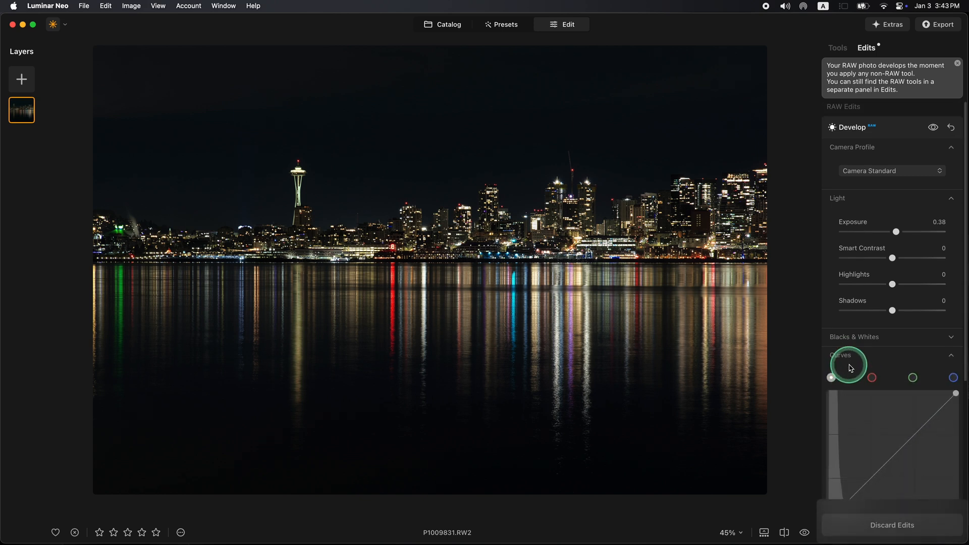
{"action": "scroll", "coordinate": [843, 374], "scroll_direction": "down", "scroll_amount": 5}
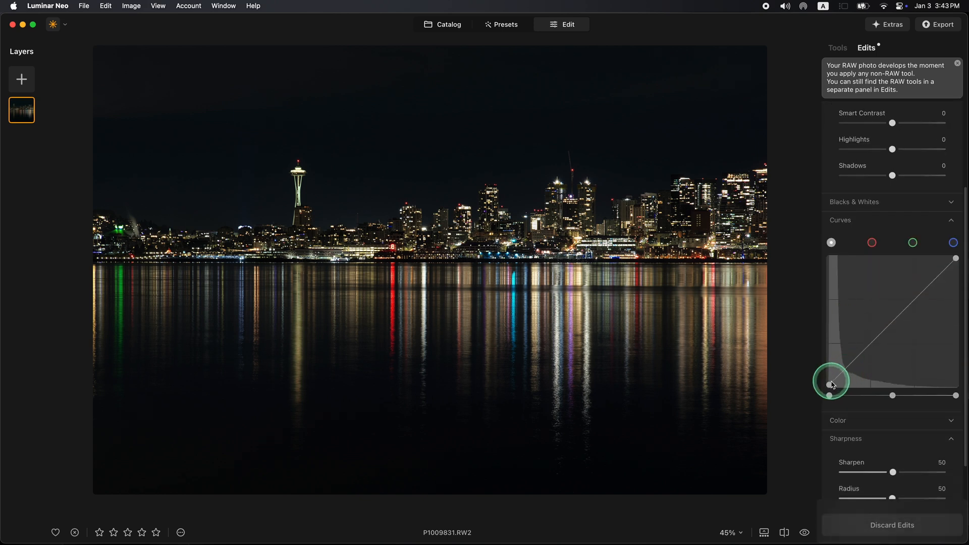
{"action": "left_click", "coordinate": [871, 343]}
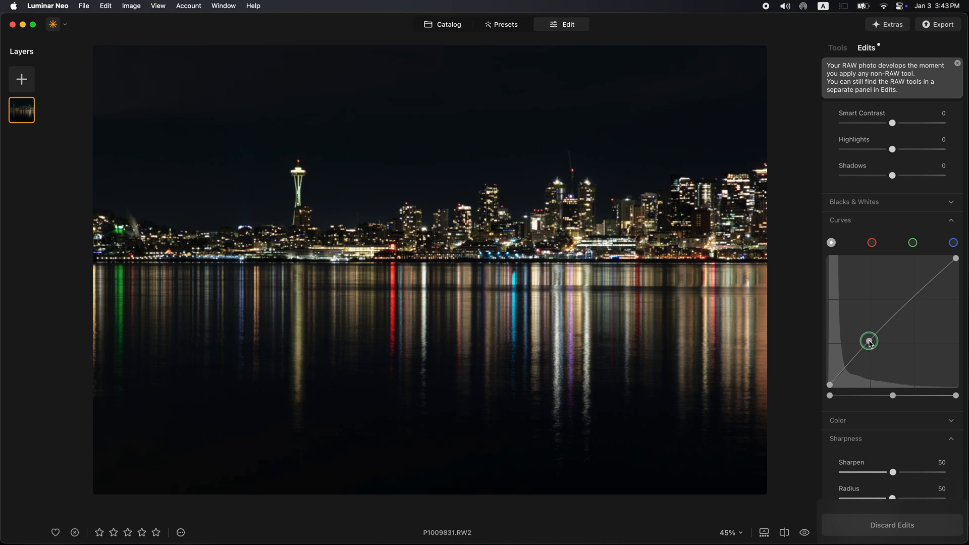
{"action": "left_click_drag", "start_coordinate": [873, 345], "coordinate": [872, 343]}
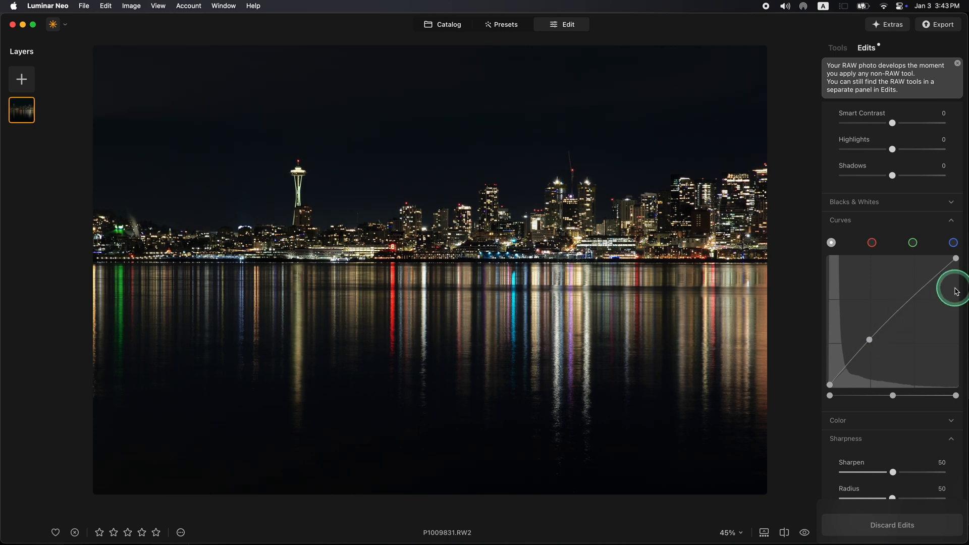
{"action": "left_click", "coordinate": [916, 298]}
{"action": "left_click_drag", "start_coordinate": [916, 300], "coordinate": [918, 302]}
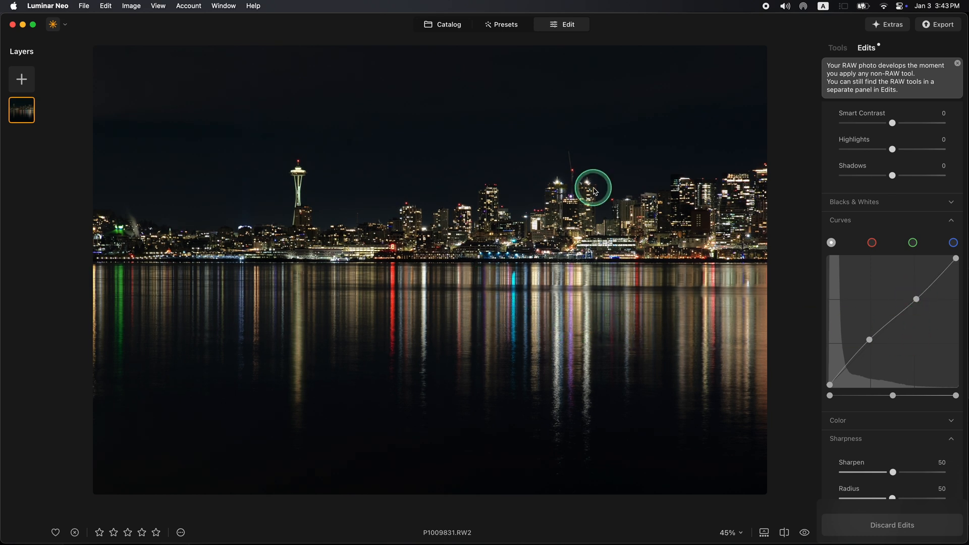
Step: Return to the catalog and copy the adjustments of P1009831
{"action": "left_click", "coordinate": [440, 25]}
{"action": "right_click", "coordinate": [698, 361]}
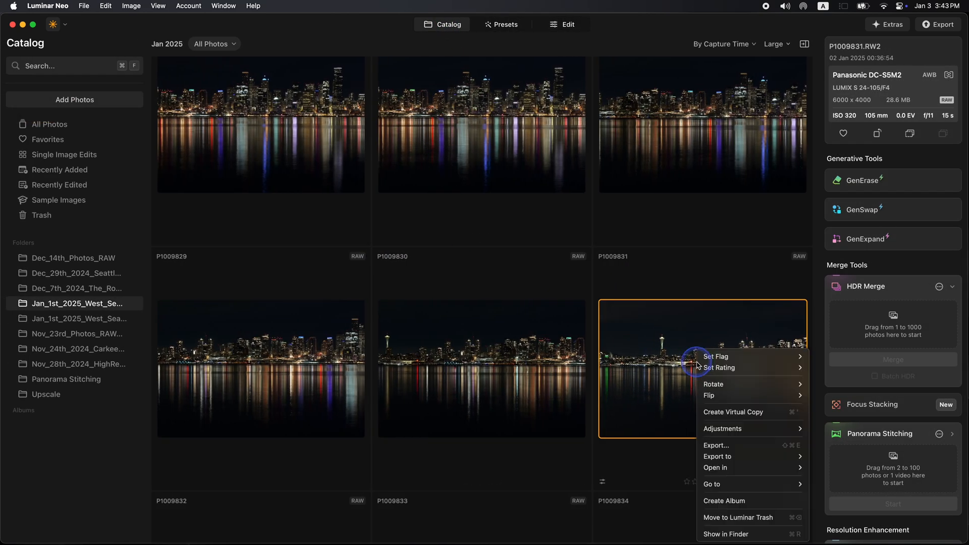
{"action": "mouse_move", "coordinate": [751, 437]}
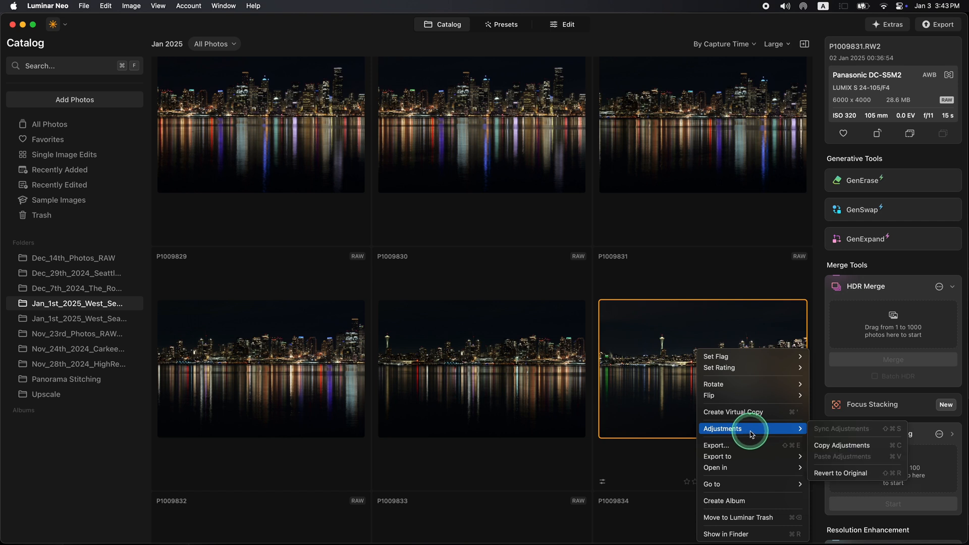
{"action": "left_click", "coordinate": [840, 446]}
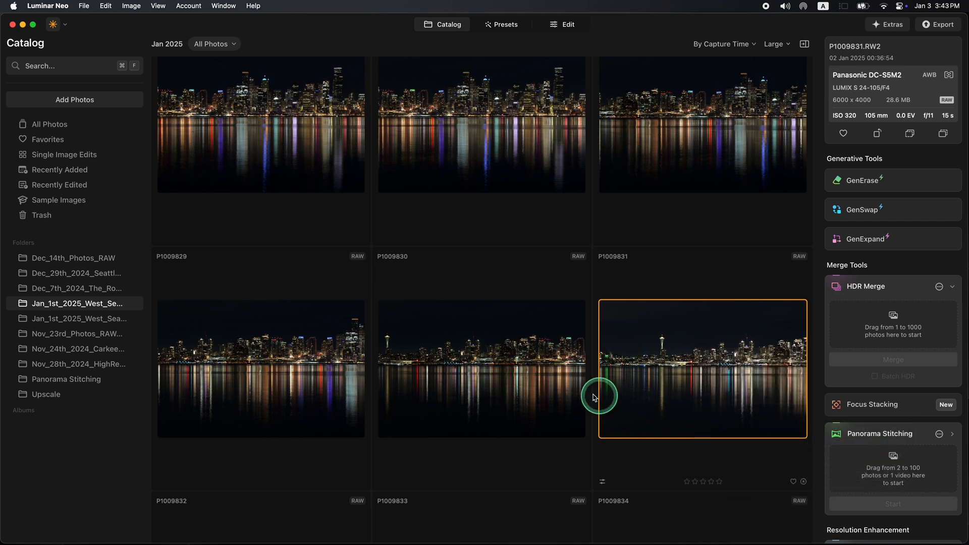
Step: Select the six photos P1009825 through P1009830 and paste the copied adjustments onto them
{"action": "left_click", "coordinate": [486, 385]}
{"action": "scroll", "coordinate": [467, 371], "scroll_direction": "up", "scroll_amount": 2}
{"action": "scroll", "coordinate": [468, 373], "scroll_direction": "up", "scroll_amount": 5}
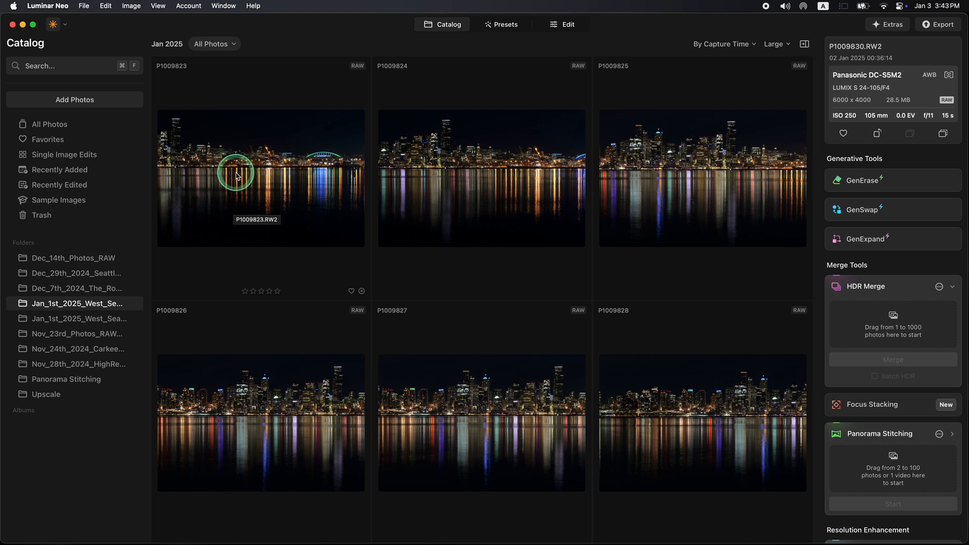
{"action": "key", "text": "super+a"}
{"action": "right_click", "coordinate": [700, 168]}
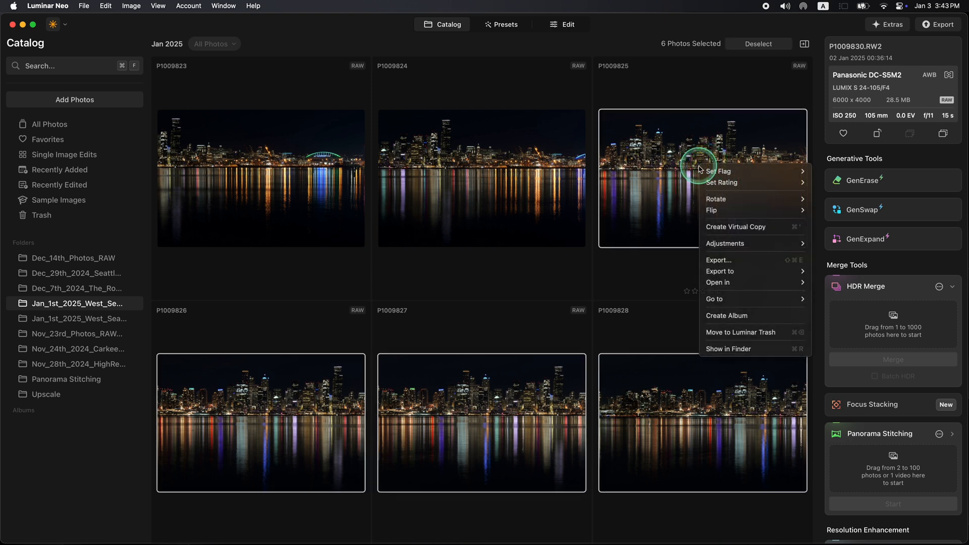
{"action": "left_click", "coordinate": [747, 244]}
{"action": "left_click", "coordinate": [859, 272]}
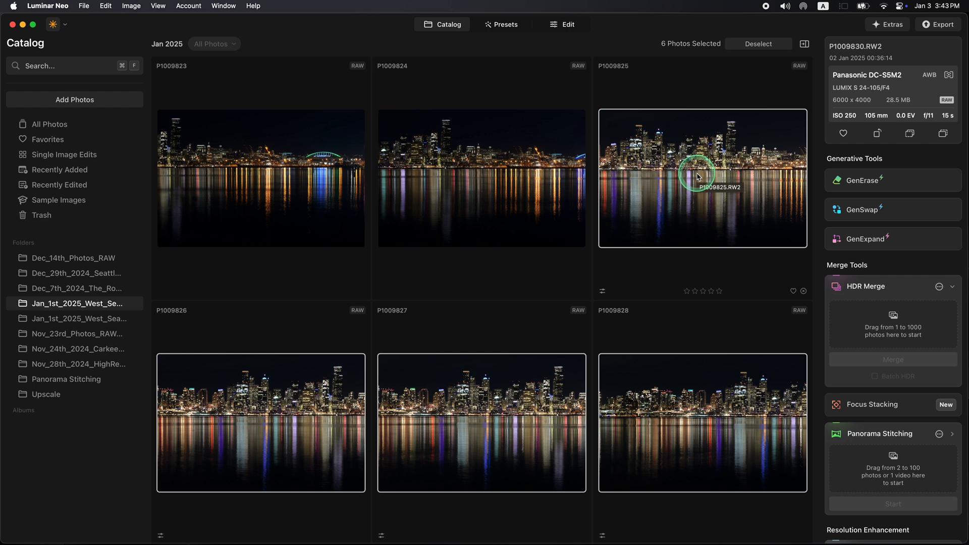
Step: Add P1009831 to the selection, load the seven photos into Panorama Stitching and start the stitch
{"action": "scroll", "coordinate": [698, 177], "scroll_direction": "down", "scroll_amount": 7}
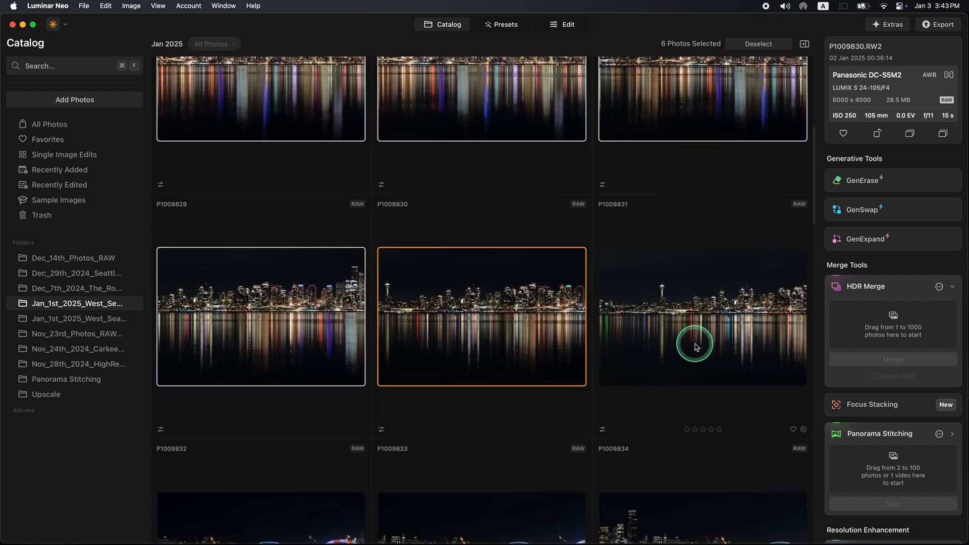
{"action": "left_click", "coordinate": [694, 346], "text": "super"}
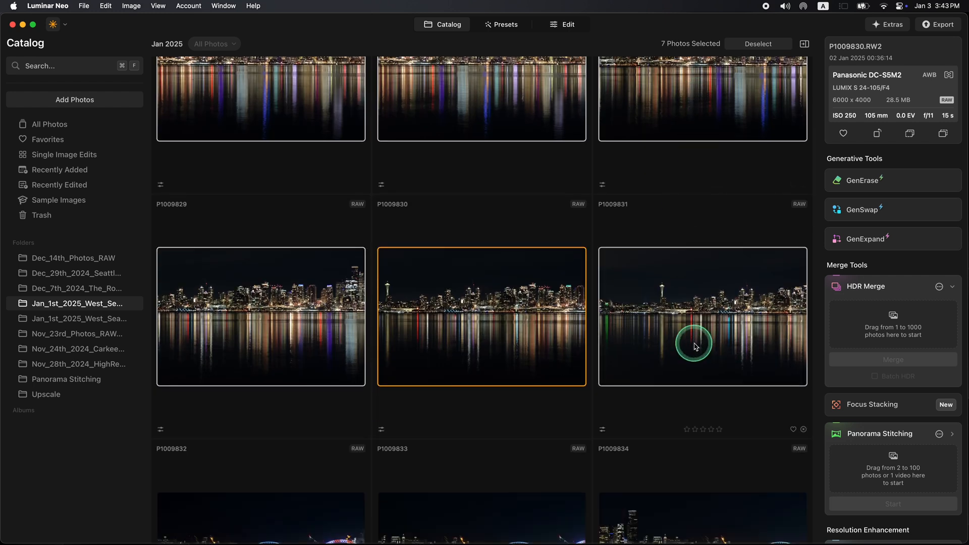
{"action": "scroll", "coordinate": [558, 303], "scroll_direction": "down", "scroll_amount": 2}
{"action": "scroll", "coordinate": [562, 298], "scroll_direction": "up", "scroll_amount": 10}
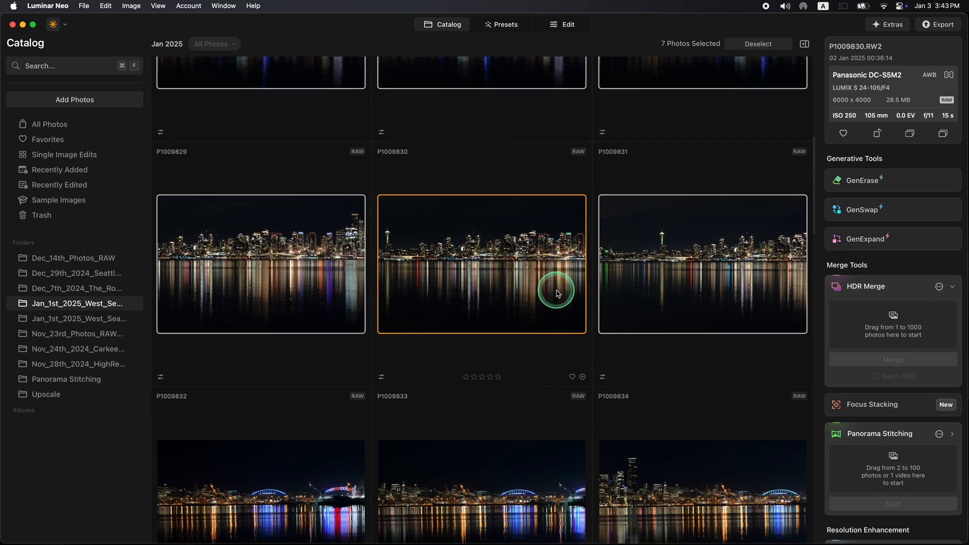
{"action": "scroll", "coordinate": [698, 221], "scroll_direction": "up", "scroll_amount": 5}
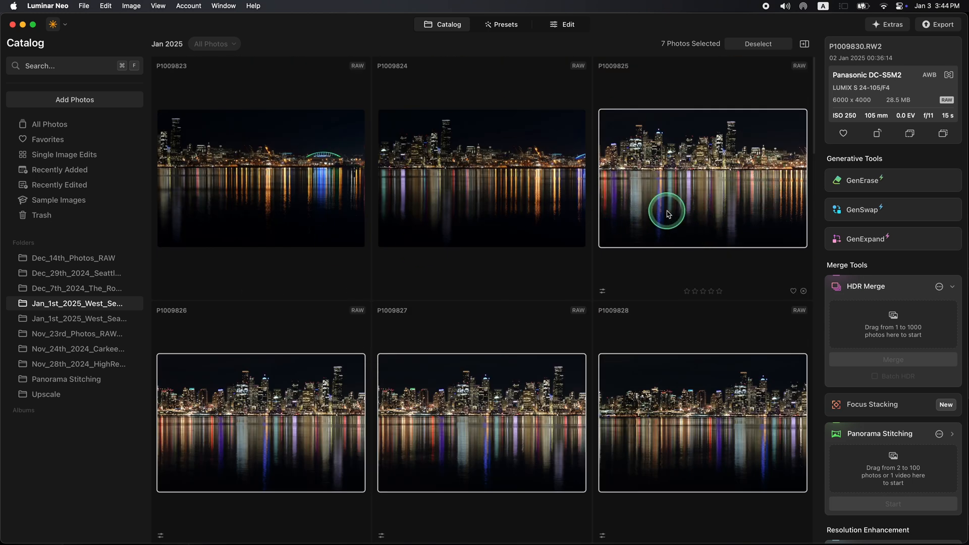
{"action": "left_click_drag", "start_coordinate": [662, 195], "coordinate": [864, 471]}
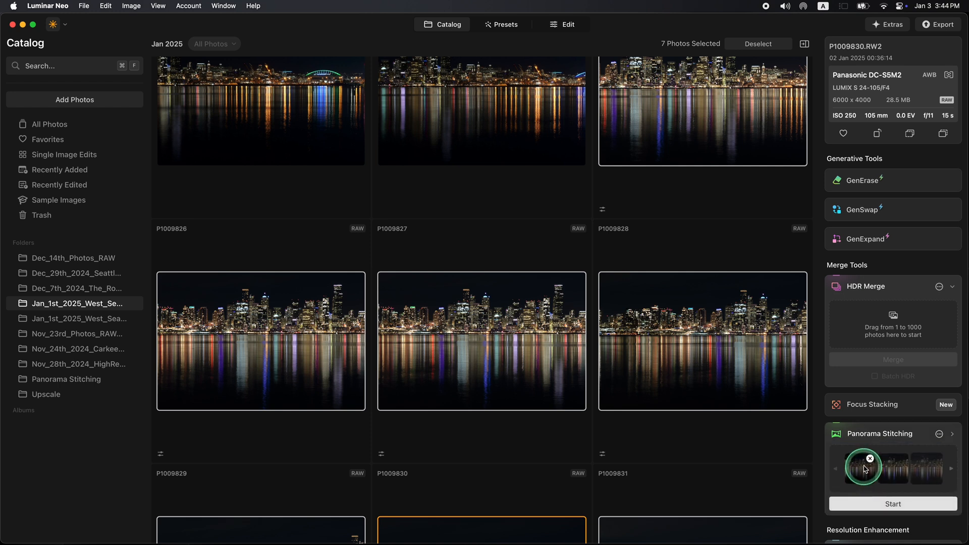
{"action": "left_click", "coordinate": [898, 504]}
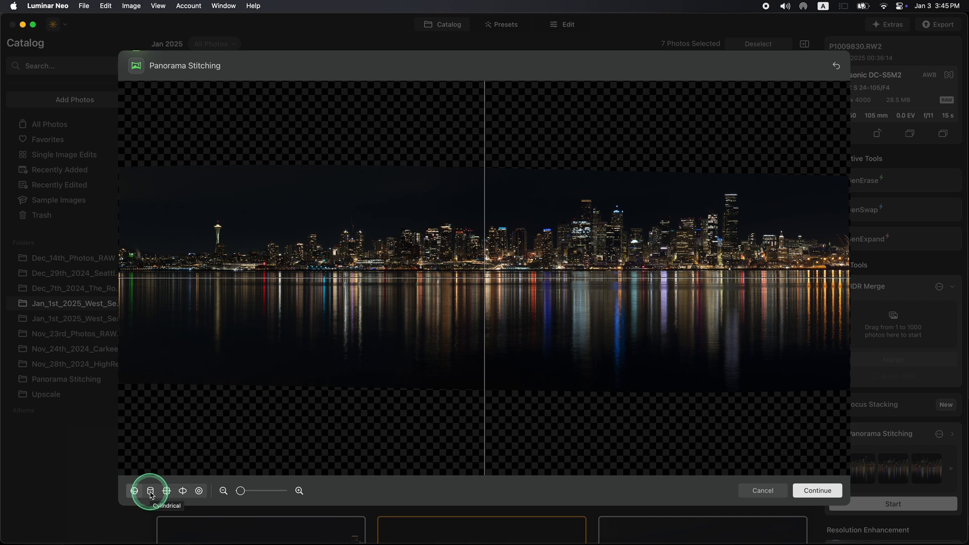
Step: Compare the panorama projection types, including Fisheye, and choose the Cylindrical projection
{"action": "left_click", "coordinate": [151, 494]}
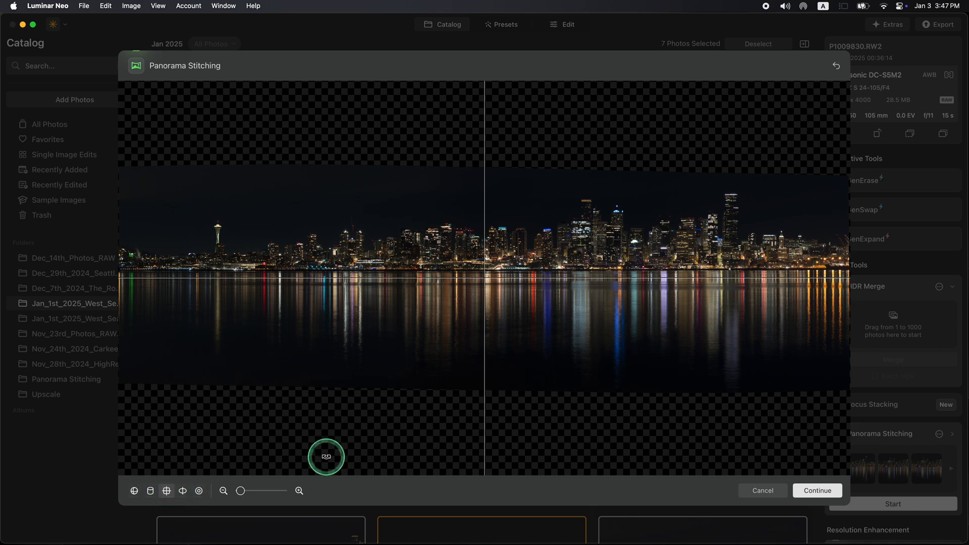
{"action": "left_click", "coordinate": [182, 492]}
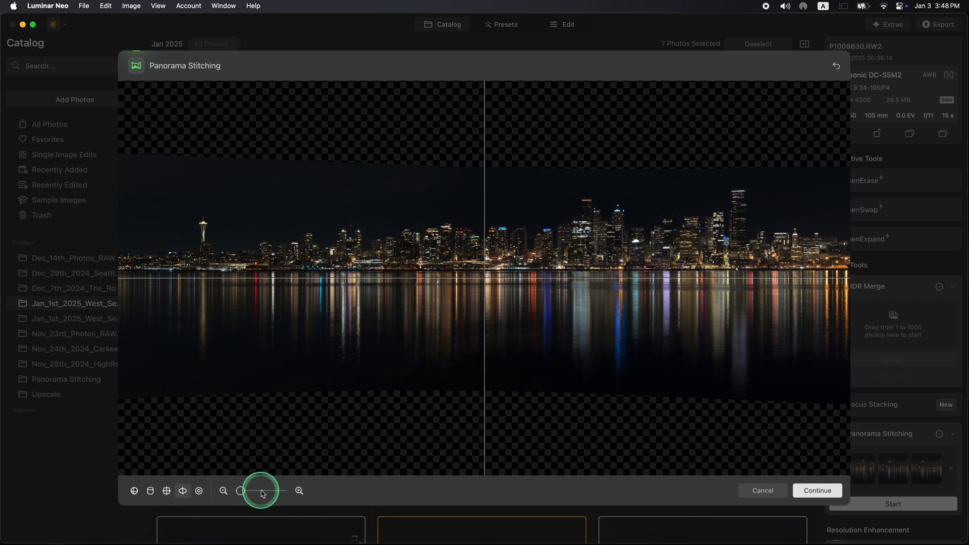
{"action": "left_click", "coordinate": [151, 492]}
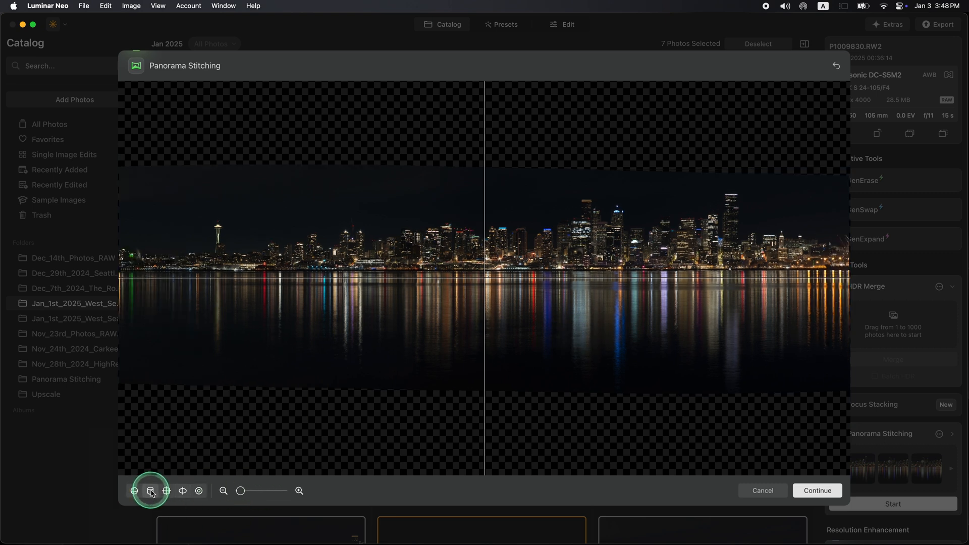
{"action": "left_click", "coordinate": [182, 492]}
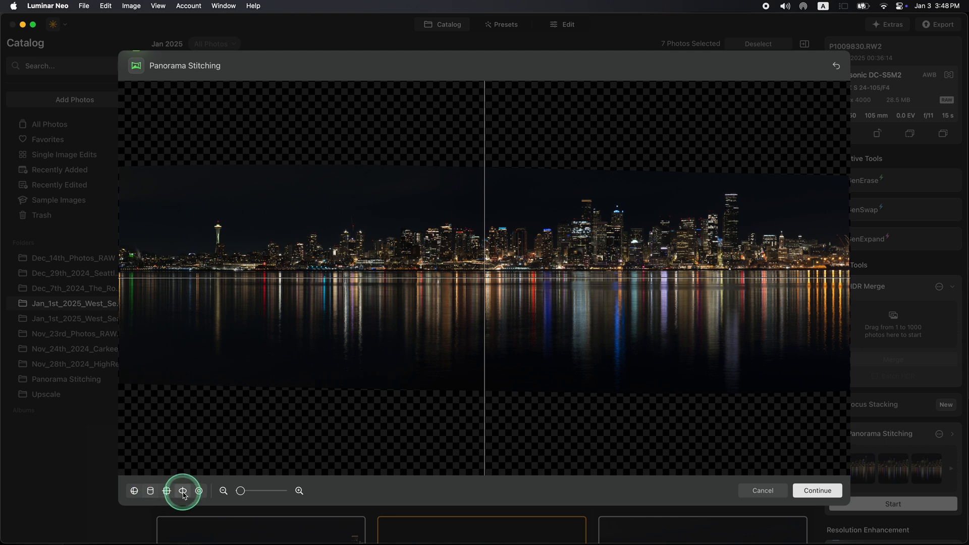
{"action": "left_click", "coordinate": [151, 492]}
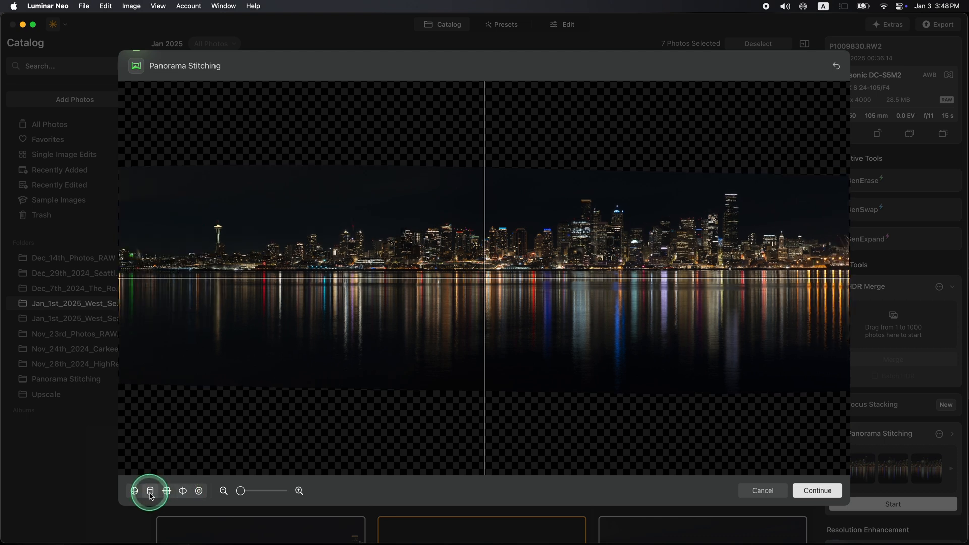
{"action": "left_click", "coordinate": [199, 492]}
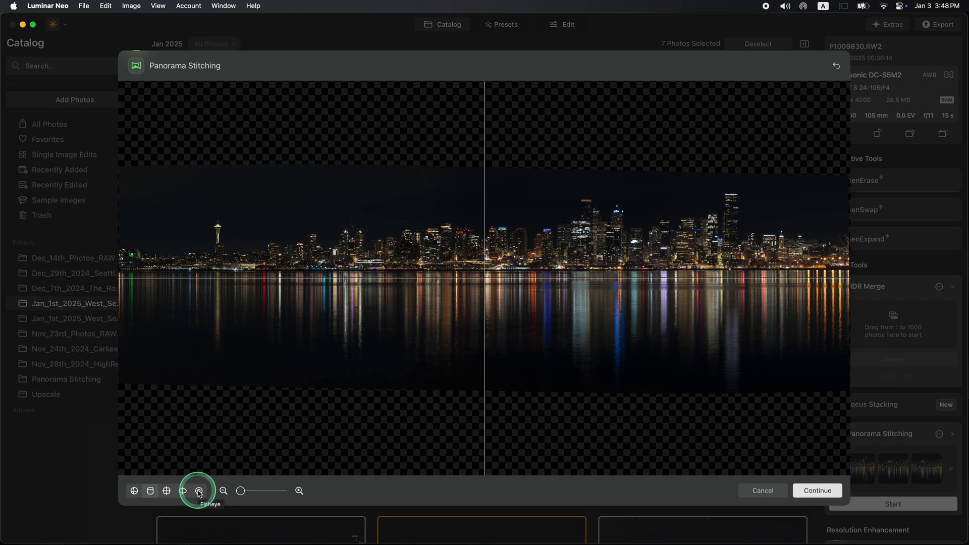
{"action": "left_click", "coordinate": [199, 491]}
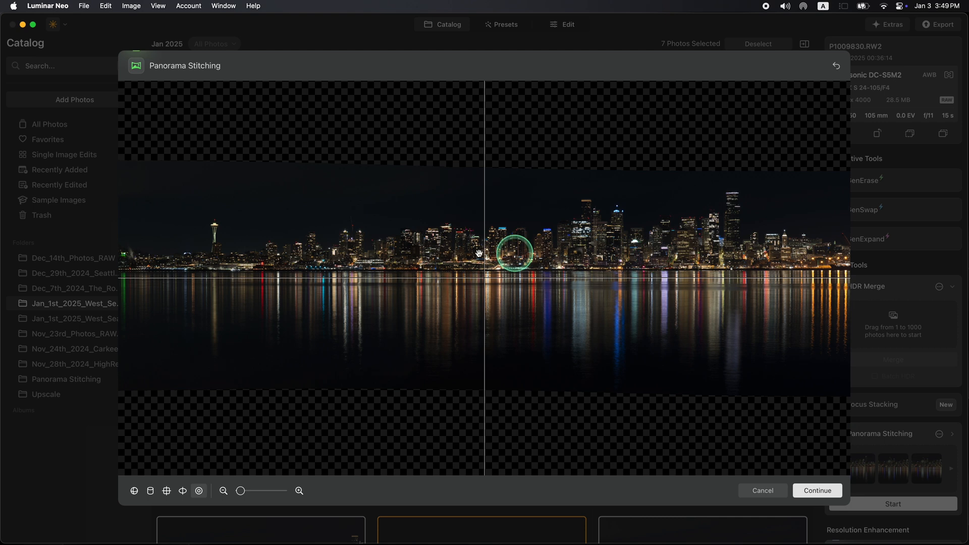
{"action": "left_click", "coordinate": [152, 493]}
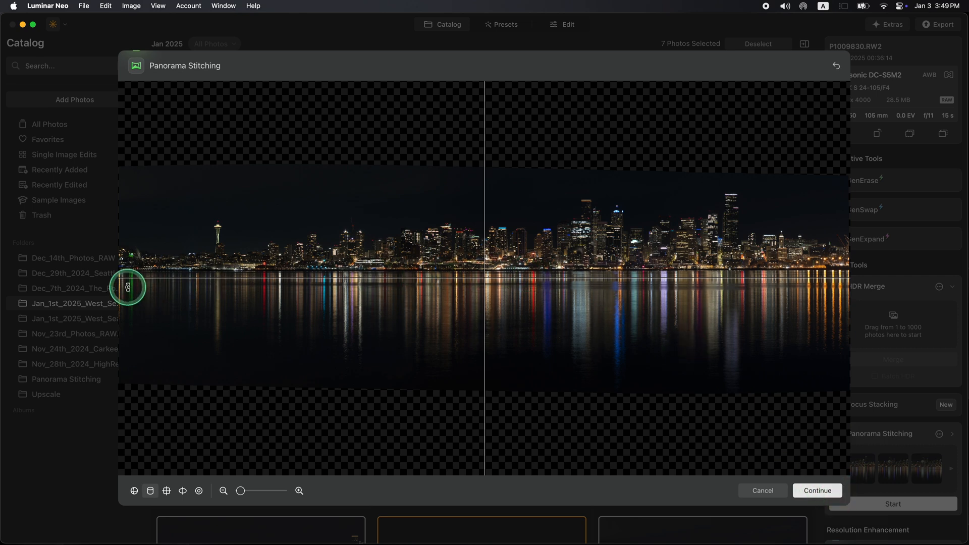
Step: Crop the panorama to the suggested frame, save it and select the saved panorama in the catalog
{"action": "left_click", "coordinate": [827, 497]}
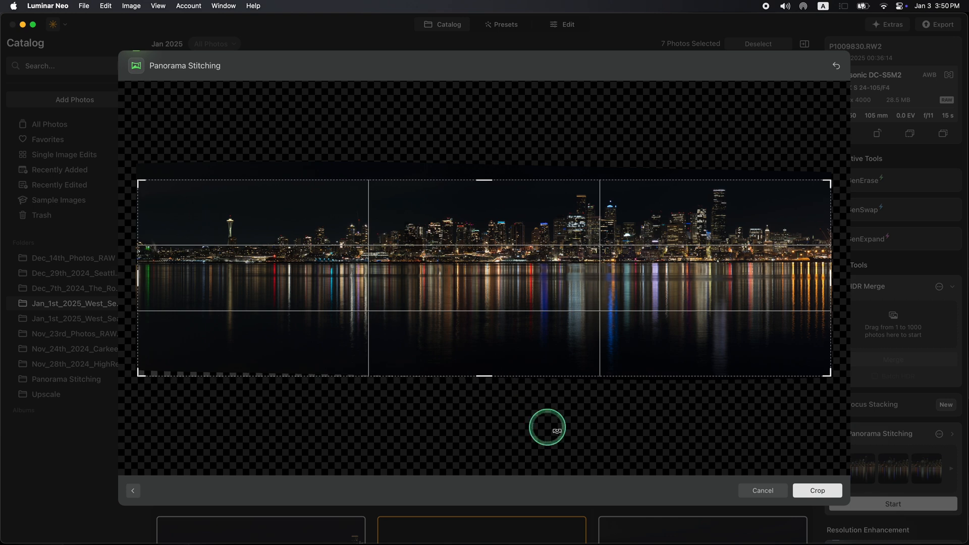
{"action": "left_click", "coordinate": [818, 491]}
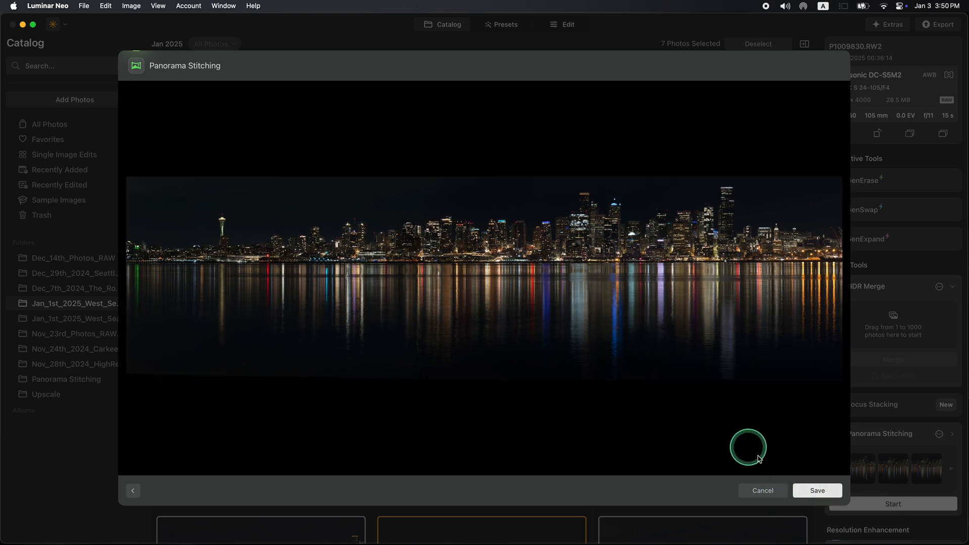
{"action": "left_click", "coordinate": [818, 491]}
{"action": "left_click", "coordinate": [227, 439]}
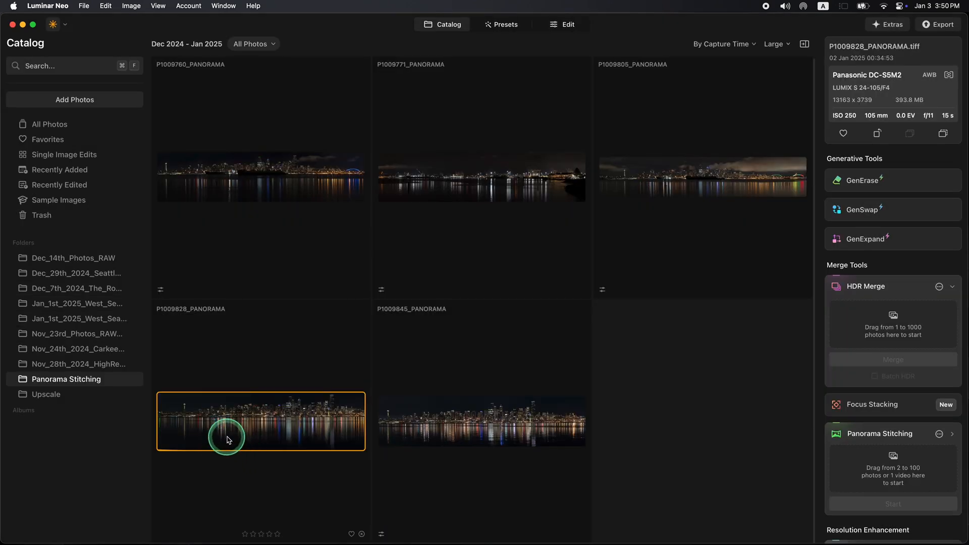
Step: Open the stitched panorama for editing and crop it to a 20:5 ratio, framing the skyline without the white lower edge
{"action": "double_click", "coordinate": [226, 426]}
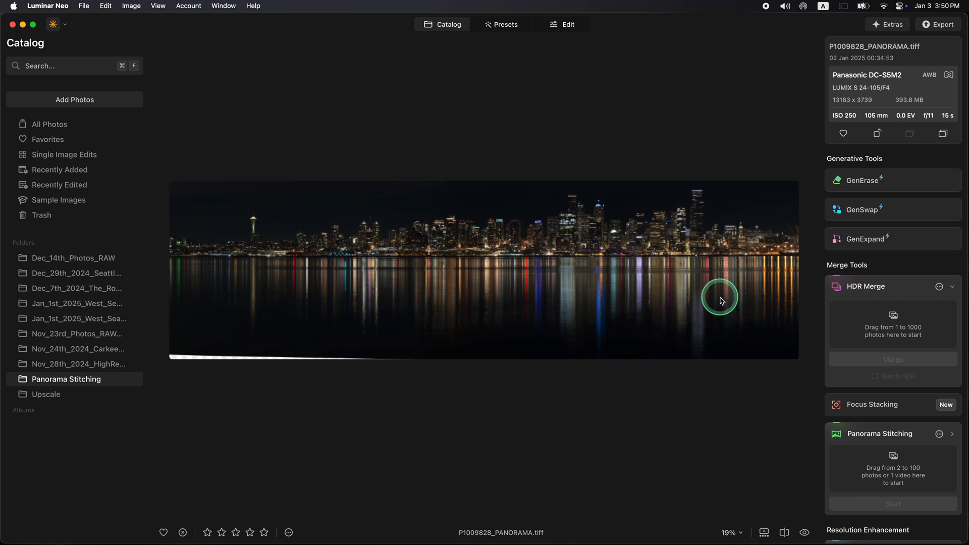
{"action": "left_click", "coordinate": [565, 25]}
{"action": "left_click", "coordinate": [844, 93]}
{"action": "left_click", "coordinate": [888, 133]}
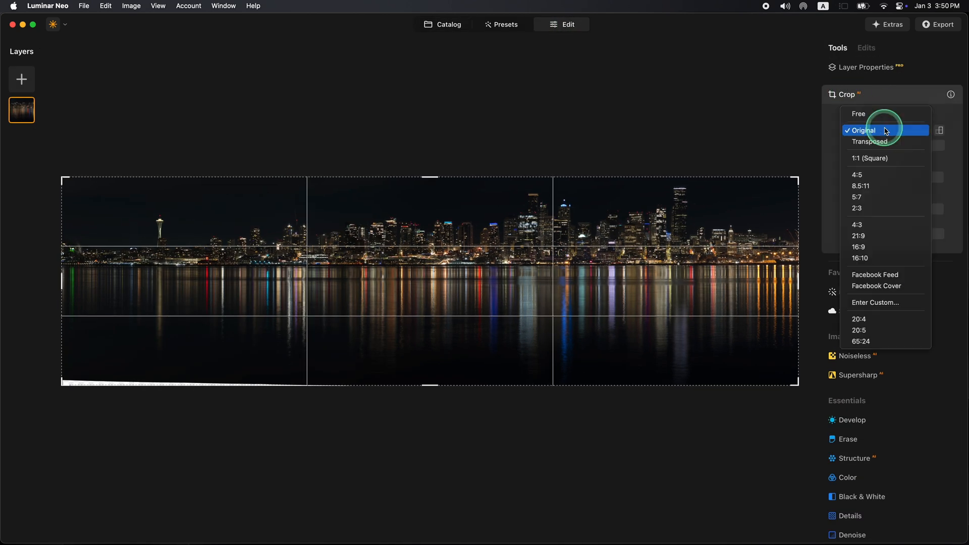
{"action": "left_click", "coordinate": [866, 330]}
{"action": "left_click_drag", "start_coordinate": [410, 297], "coordinate": [106, 291]}
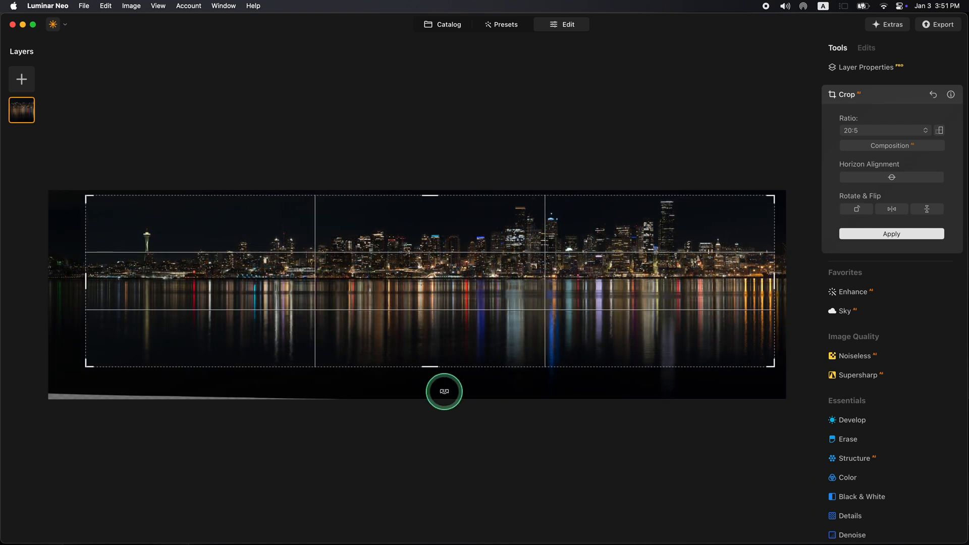
{"action": "left_click_drag", "start_coordinate": [438, 295], "coordinate": [438, 293]}
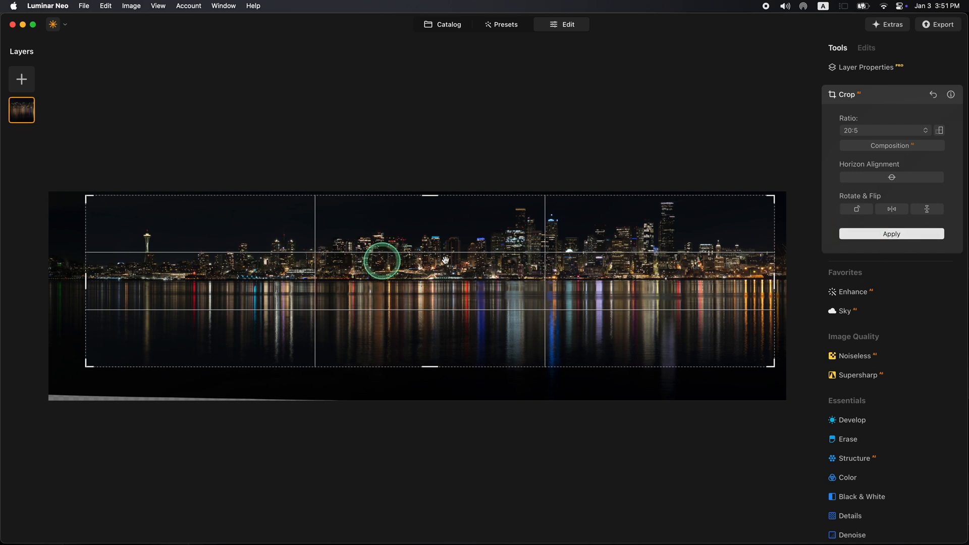
{"action": "left_click", "coordinate": [888, 236]}
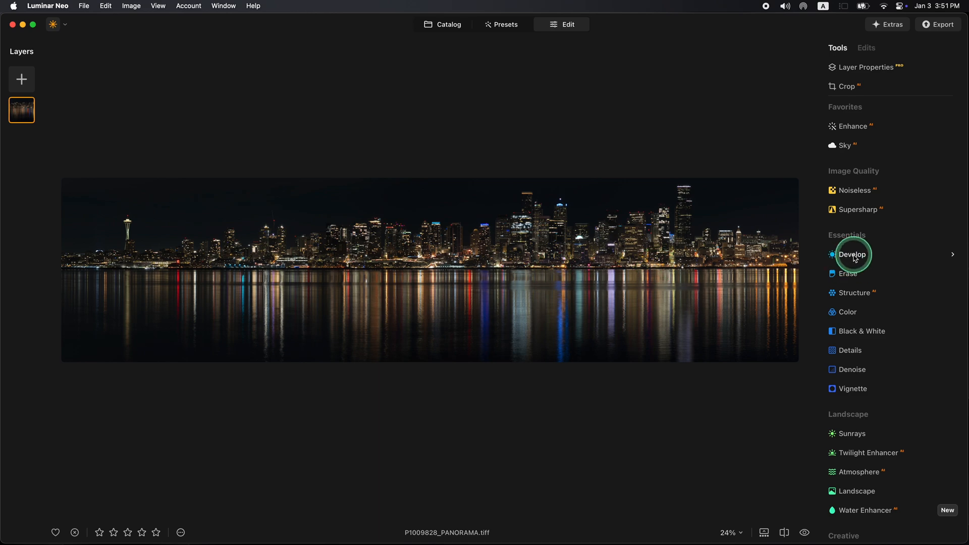
Step: Sharpen the panorama with Details: Small Details 20, Medium Details 10, Large Details 4 and Sharpen 20
{"action": "scroll", "coordinate": [580, 255], "scroll_direction": "up", "scroll_amount": 10}
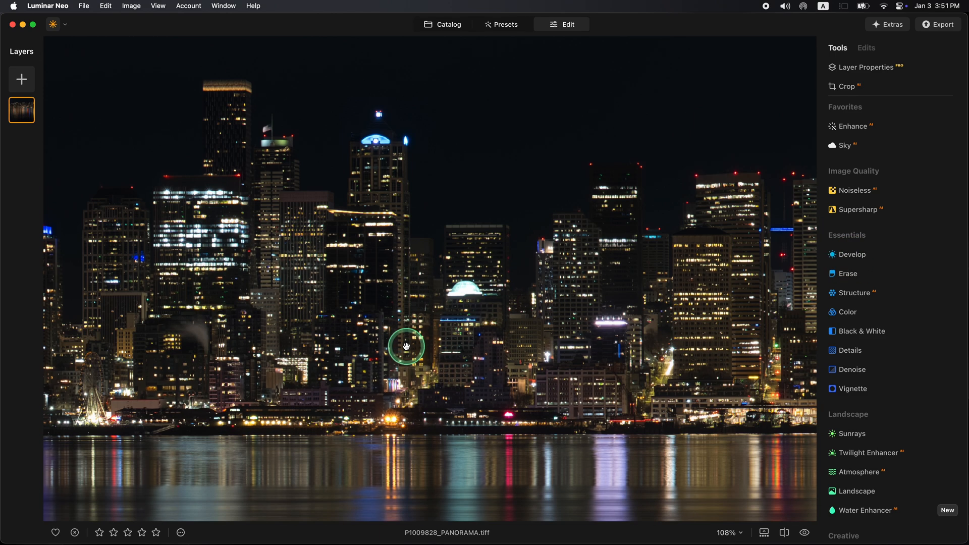
{"action": "left_click", "coordinate": [849, 352]}
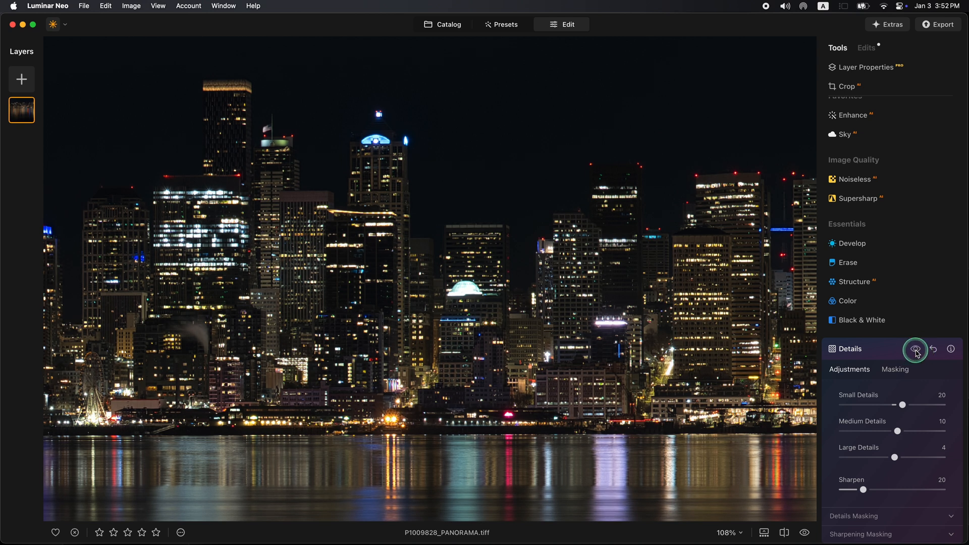
{"action": "left_click", "coordinate": [851, 349]}
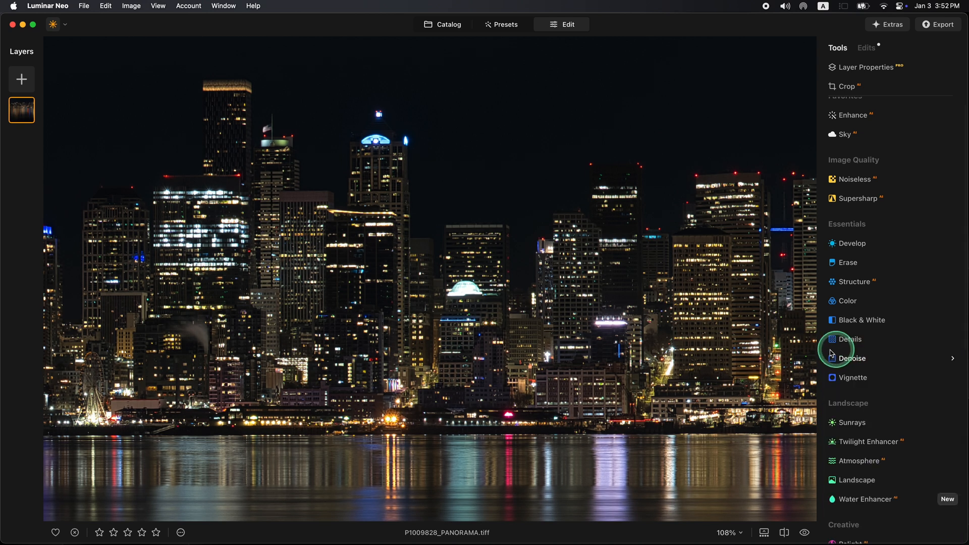
{"action": "left_click", "coordinate": [650, 346]}
Step: Set the panorama's Structure Amount to 40 and compare the result with the effect switched off
{"action": "left_click", "coordinate": [852, 282]}
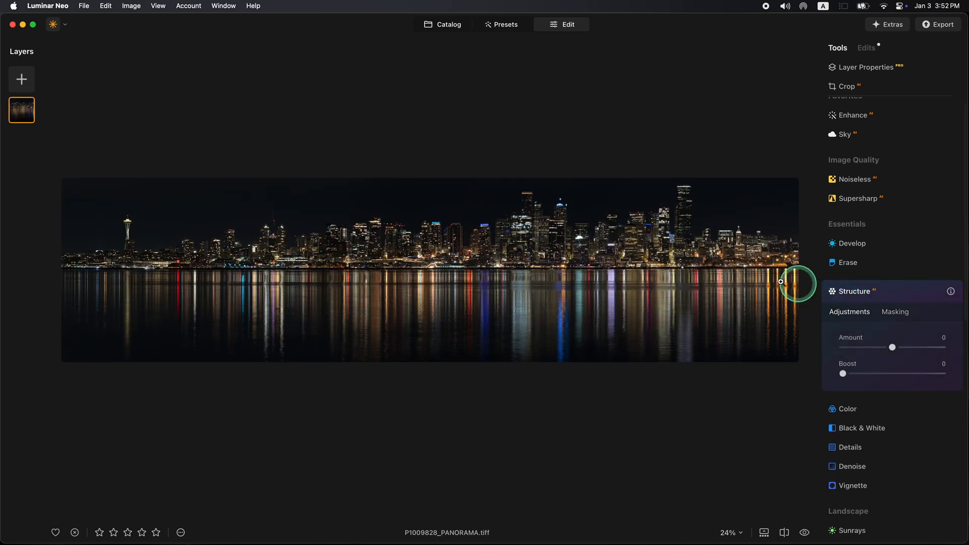
{"action": "scroll", "coordinate": [607, 279], "scroll_direction": "down", "scroll_amount": 2}
{"action": "scroll", "coordinate": [606, 266], "scroll_direction": "up", "scroll_amount": 4}
{"action": "scroll", "coordinate": [574, 272], "scroll_direction": "up", "scroll_amount": 6}
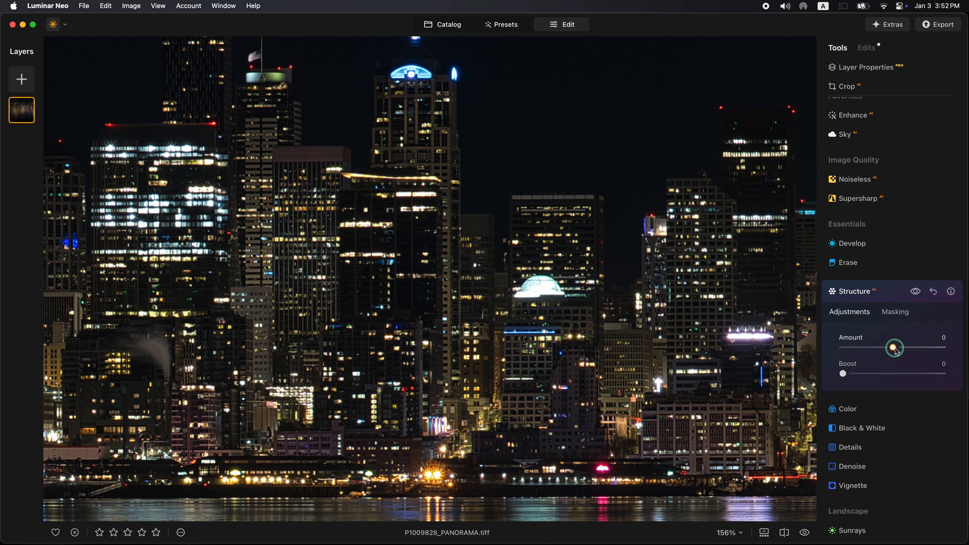
{"action": "left_click_drag", "start_coordinate": [904, 348], "coordinate": [913, 350]}
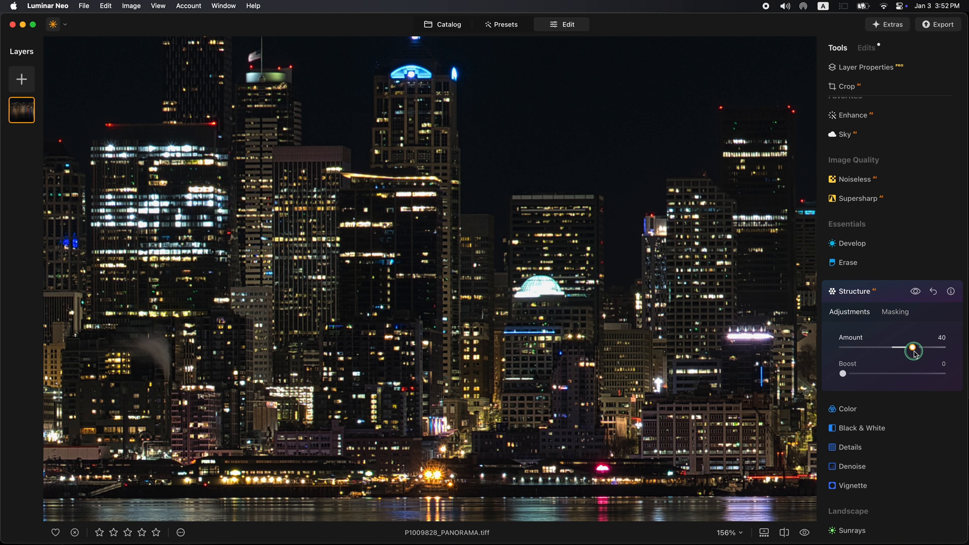
{"action": "left_click", "coordinate": [916, 292]}
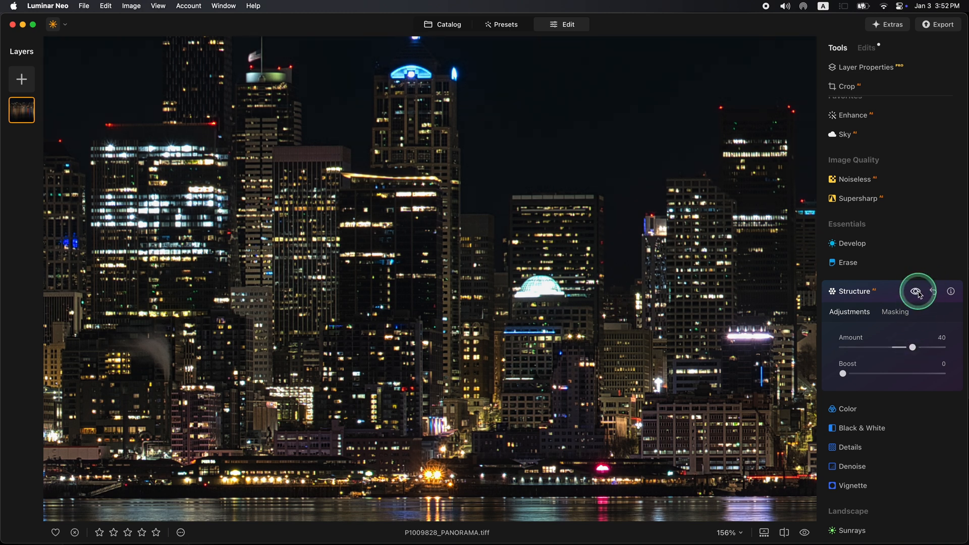
{"action": "scroll", "coordinate": [422, 364], "scroll_direction": "down", "scroll_amount": 5}
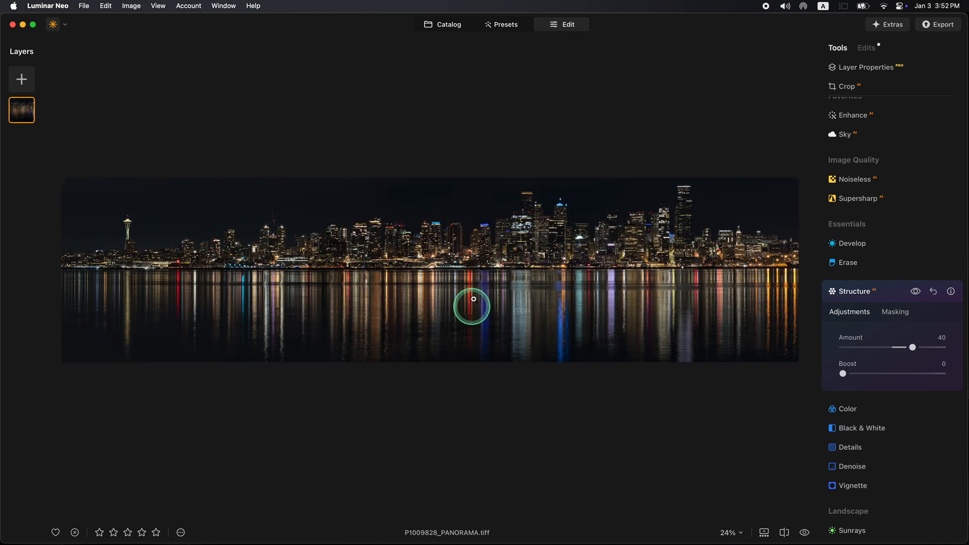
Step: Mask the Structure effect with a Linear Gradient covering the sky and skyline down to the waterline
{"action": "left_click", "coordinate": [895, 311]}
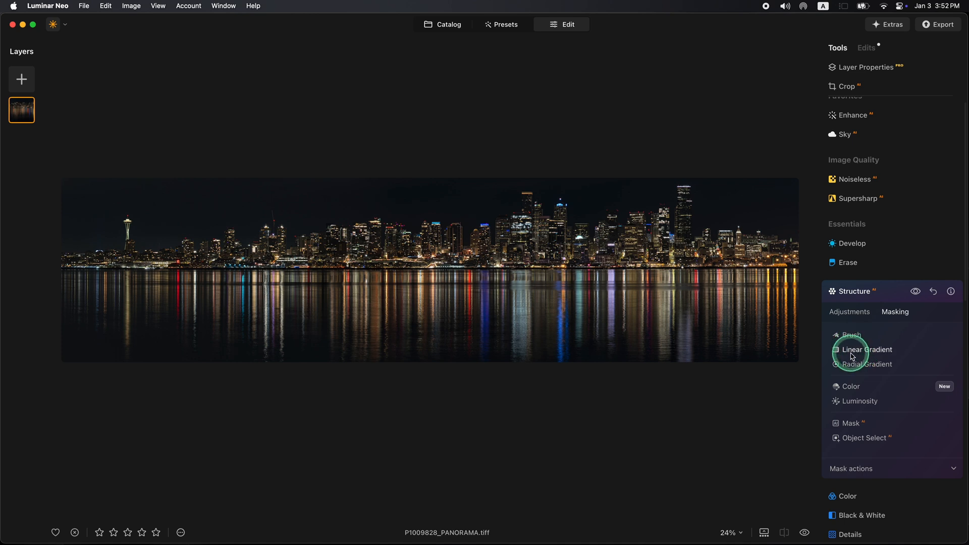
{"action": "left_click", "coordinate": [862, 353]}
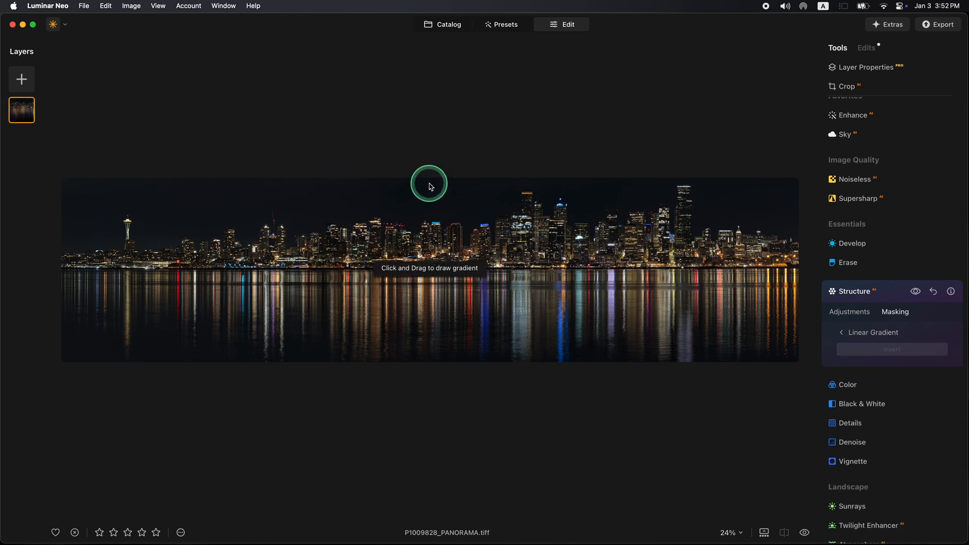
{"action": "mouse_move", "coordinate": [432, 183]}
{"action": "left_mouse_down"}
{"action": "mouse_move", "coordinate": [428, 125]}
{"action": "mouse_move", "coordinate": [431, 205]}
{"action": "mouse_move", "coordinate": [481, 216]}
{"action": "mouse_move", "coordinate": [430, 222]}
{"action": "mouse_move", "coordinate": [435, 255]}
{"action": "left_mouse_up"}
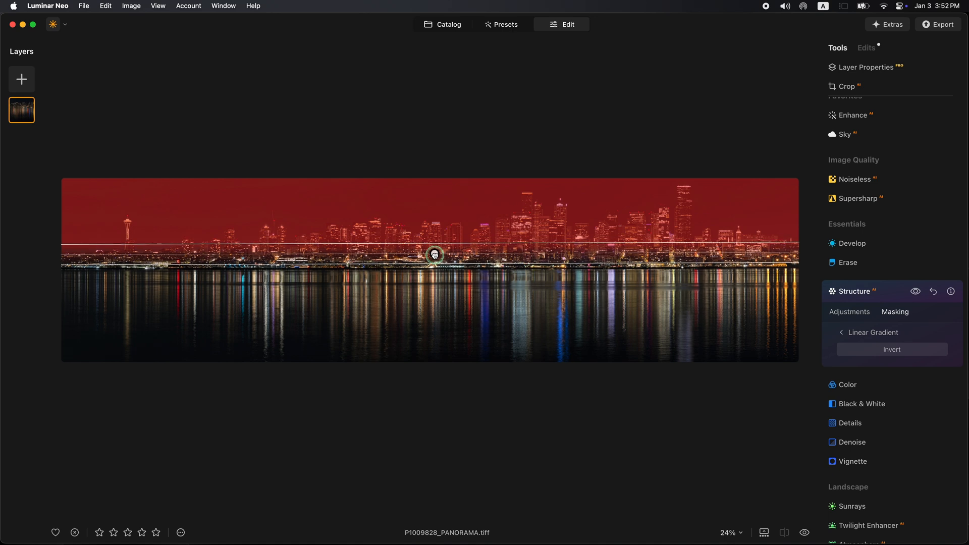
{"action": "left_click", "coordinate": [857, 296]}
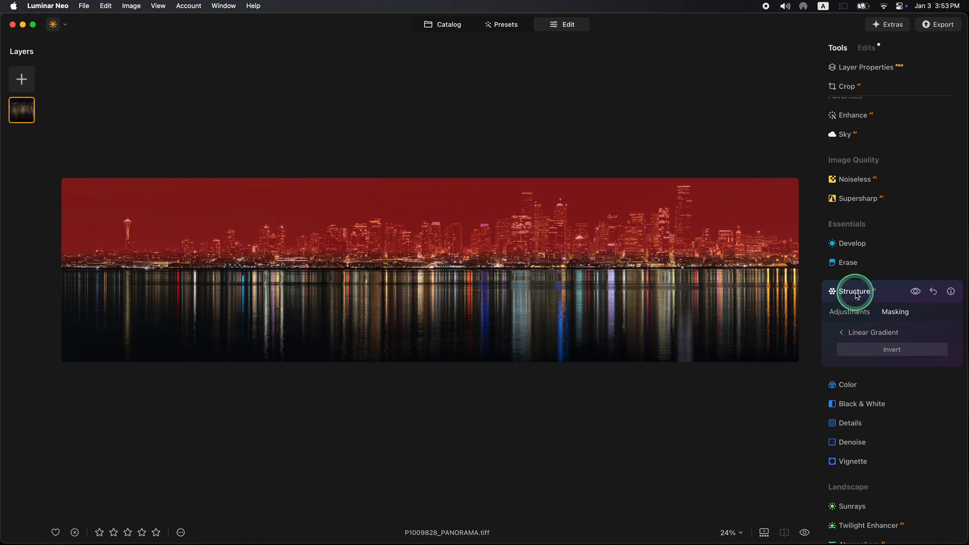
Step: Paint a brush mask for the Details adjustment across the whole skyline with size, softness and strength at 100
{"action": "left_click", "coordinate": [867, 50]}
{"action": "left_click", "coordinate": [868, 182]}
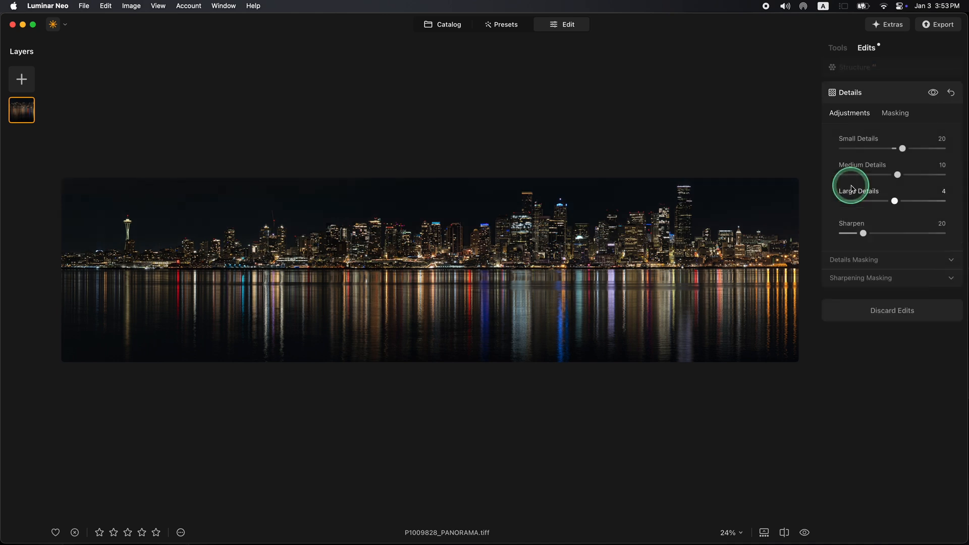
{"action": "left_click", "coordinate": [895, 113]}
{"action": "left_click", "coordinate": [849, 136]}
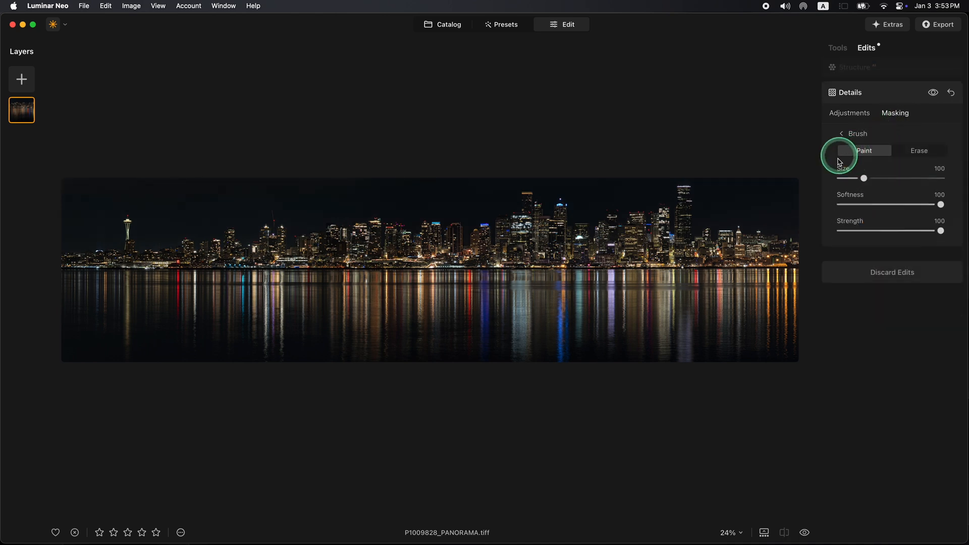
{"action": "mouse_move", "coordinate": [794, 251]}
{"action": "left_mouse_down"}
{"action": "mouse_move", "coordinate": [727, 247]}
{"action": "mouse_move", "coordinate": [679, 206]}
{"action": "mouse_move", "coordinate": [666, 243]}
{"action": "mouse_move", "coordinate": [570, 236]}
{"action": "mouse_move", "coordinate": [533, 209]}
{"action": "mouse_move", "coordinate": [486, 247]}
{"action": "mouse_move", "coordinate": [54, 262]}
{"action": "mouse_move", "coordinate": [125, 235]}
{"action": "left_mouse_up"}
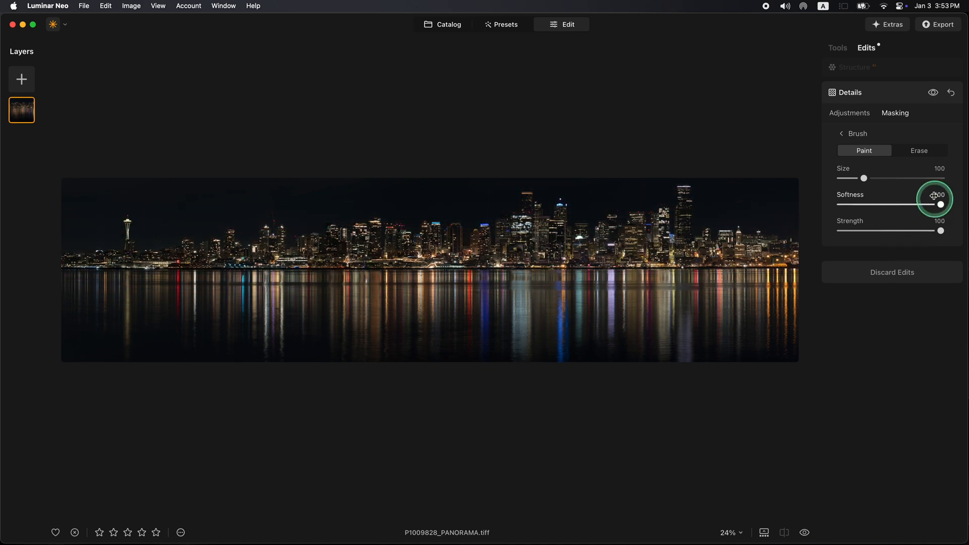
Step: Erase the Details mask from the water just below the skyline with a brush of size 38
{"action": "left_click", "coordinate": [846, 179]}
{"action": "left_click", "coordinate": [924, 151]}
{"action": "mouse_move", "coordinate": [790, 288]}
{"action": "left_mouse_down"}
{"action": "mouse_move", "coordinate": [733, 286]}
{"action": "mouse_move", "coordinate": [791, 285]}
{"action": "left_mouse_up"}
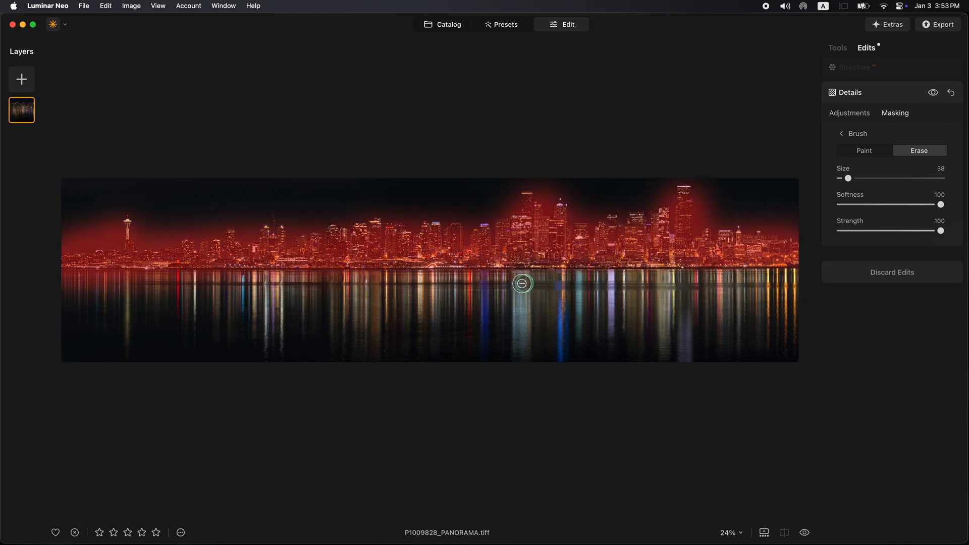
{"action": "left_click_drag", "start_coordinate": [411, 279], "coordinate": [408, 279]}
{"action": "left_click", "coordinate": [400, 288]}
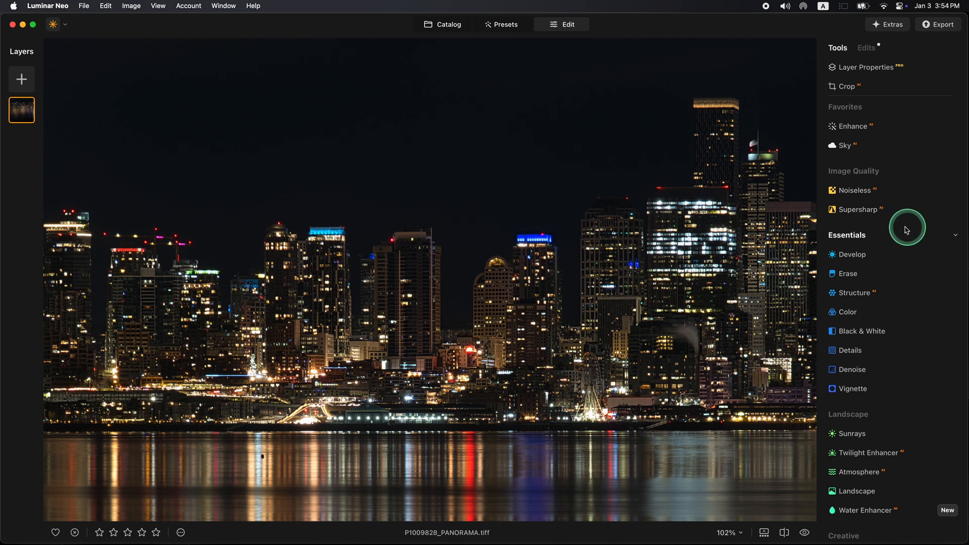
Step: Apply Noiseless at the Low level to the panorama and compare the result at 100% zoom
{"action": "scroll", "coordinate": [480, 282], "scroll_direction": "down", "scroll_amount": 5}
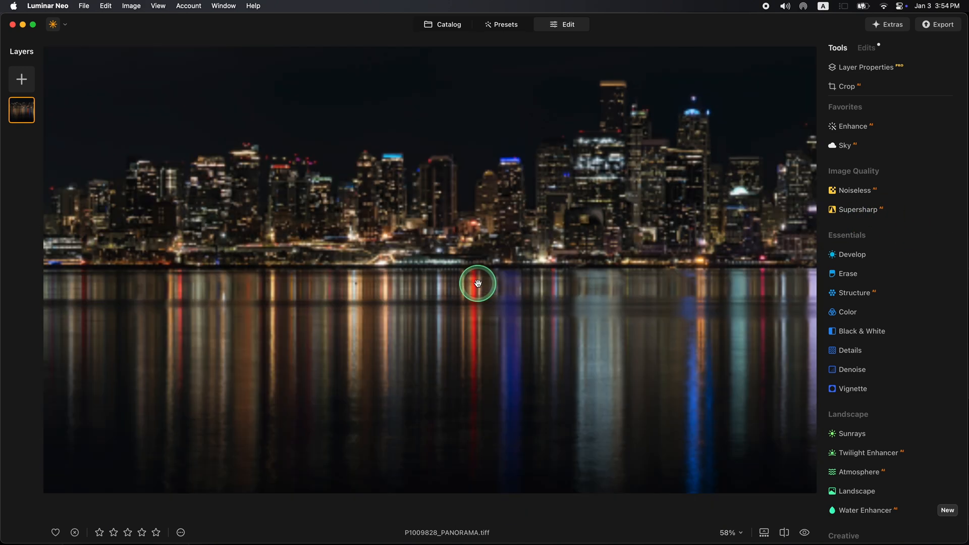
{"action": "scroll", "coordinate": [477, 283], "scroll_direction": "down", "scroll_amount": 3}
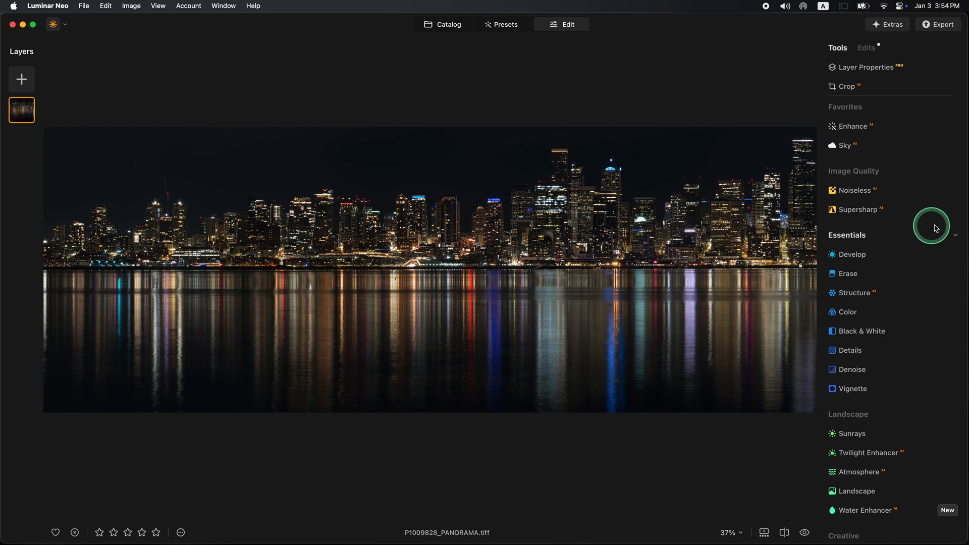
{"action": "left_click", "coordinate": [853, 191]}
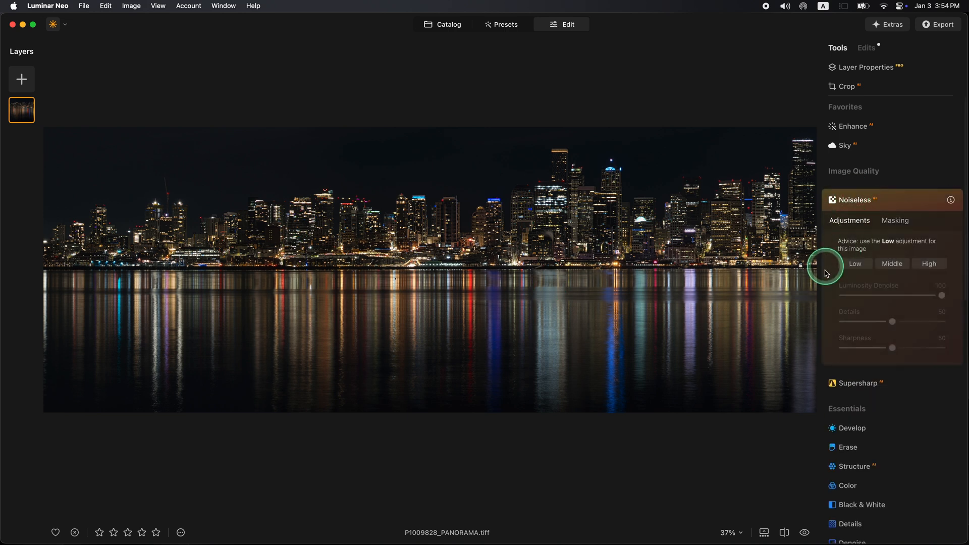
{"action": "left_click", "coordinate": [852, 264]}
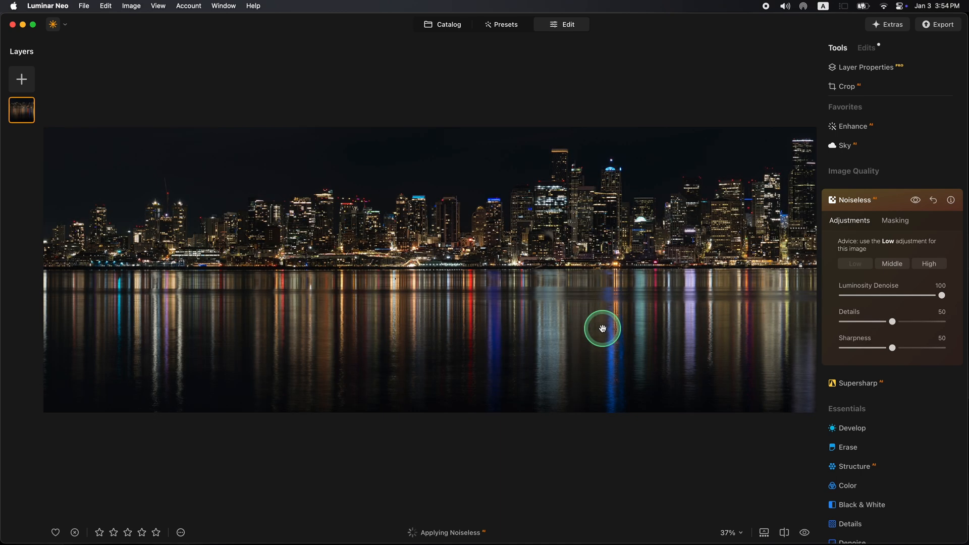
{"action": "key", "text": "space"}
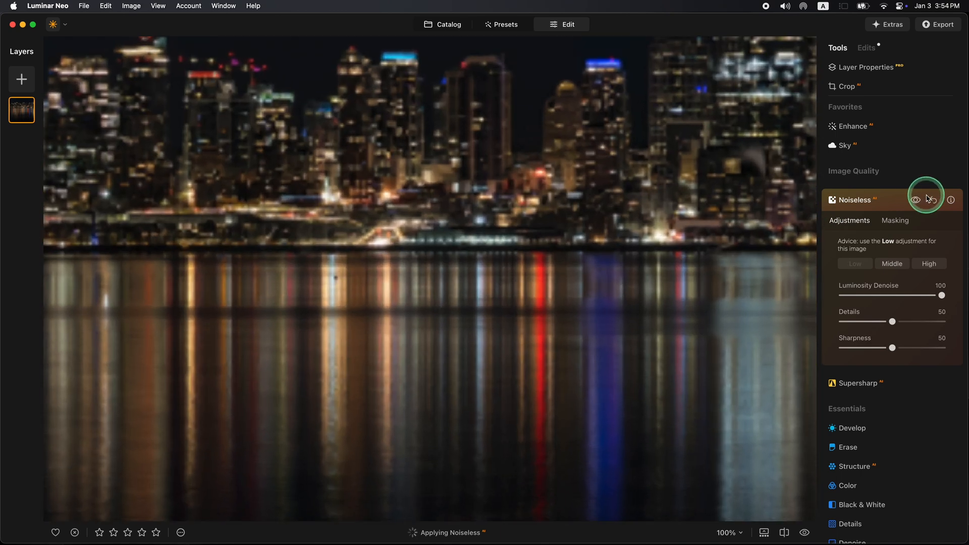
{"action": "left_click", "coordinate": [916, 200]}
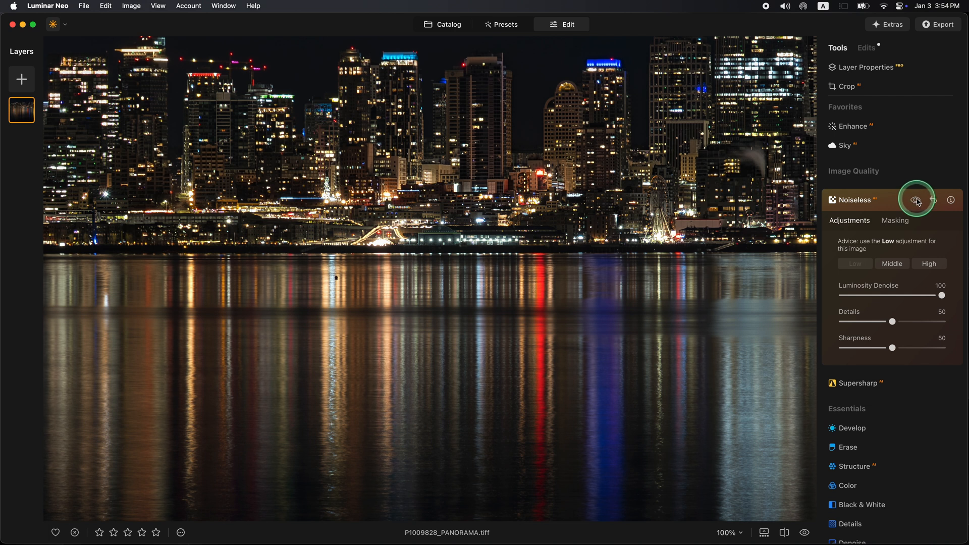
{"action": "left_click", "coordinate": [550, 232]}
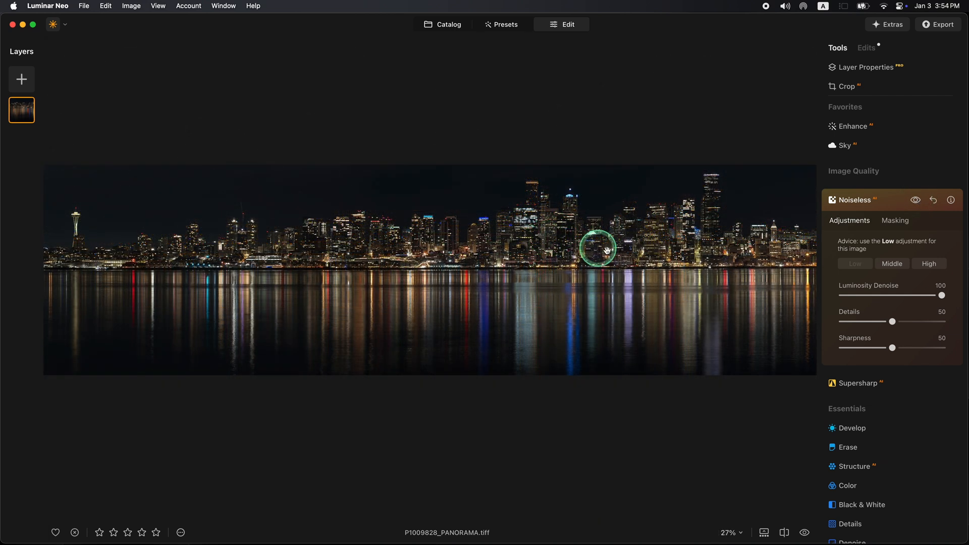
{"action": "left_click", "coordinate": [851, 201]}
Step: Review the Noiseless, Details and Structure settings among the panorama's applied edits
{"action": "left_click", "coordinate": [865, 47]}
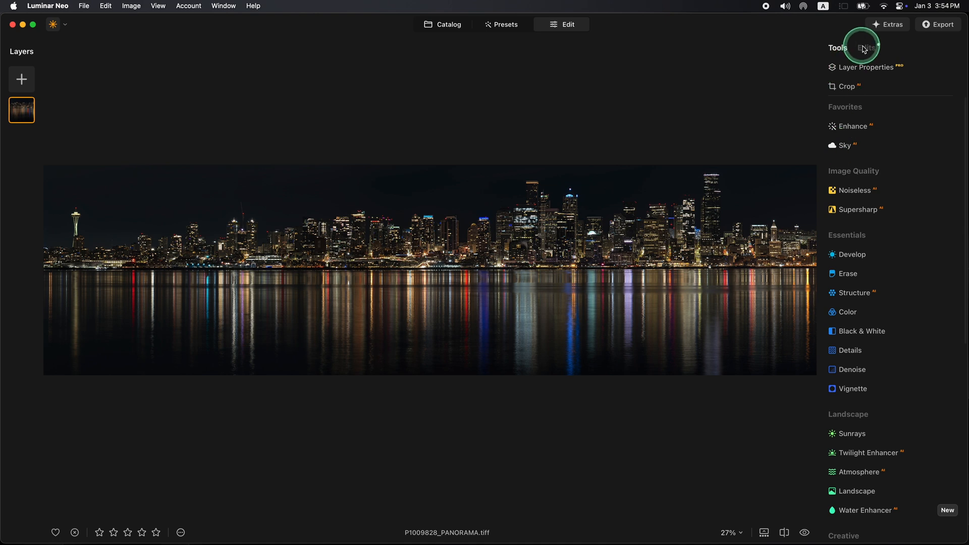
{"action": "left_click", "coordinate": [859, 133]}
{"action": "left_click", "coordinate": [861, 279]}
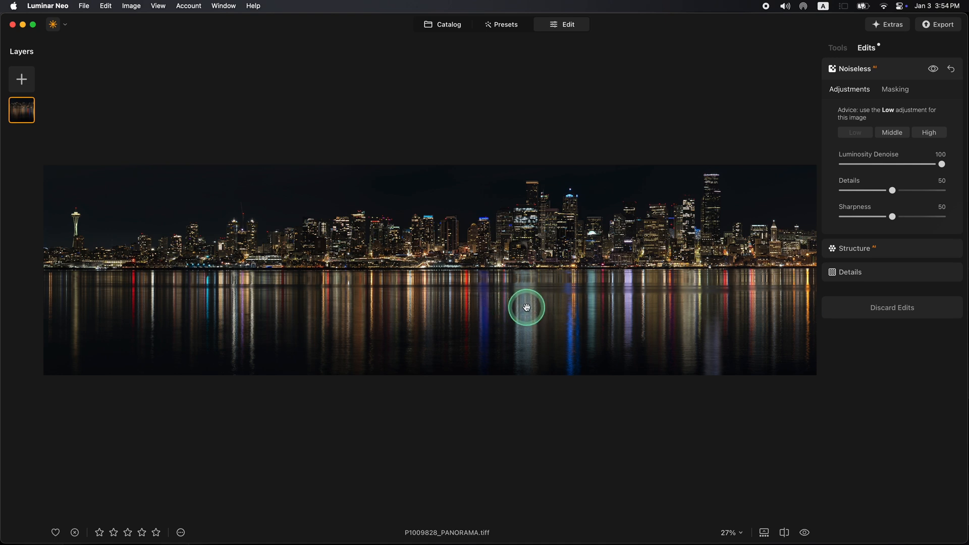
{"action": "left_click", "coordinate": [852, 274]}
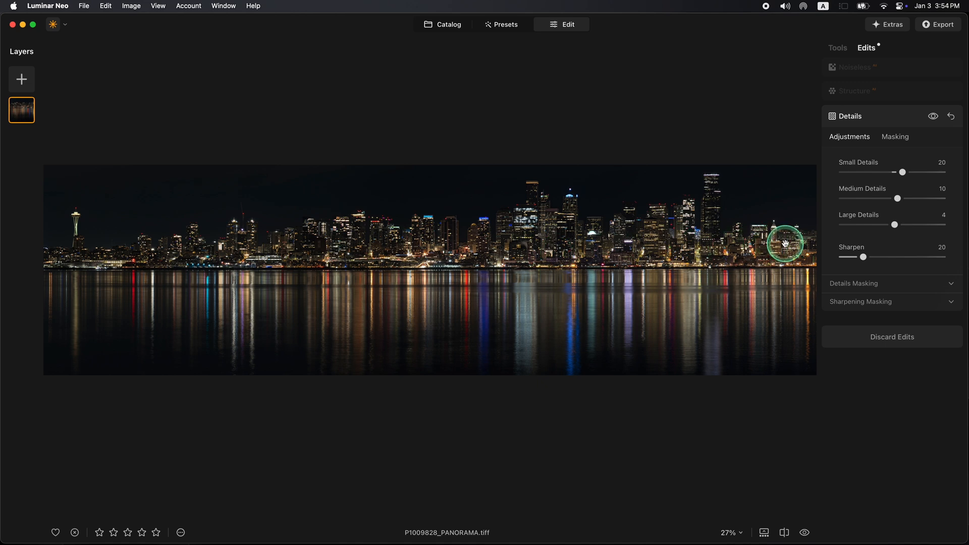
{"action": "left_click", "coordinate": [853, 116]}
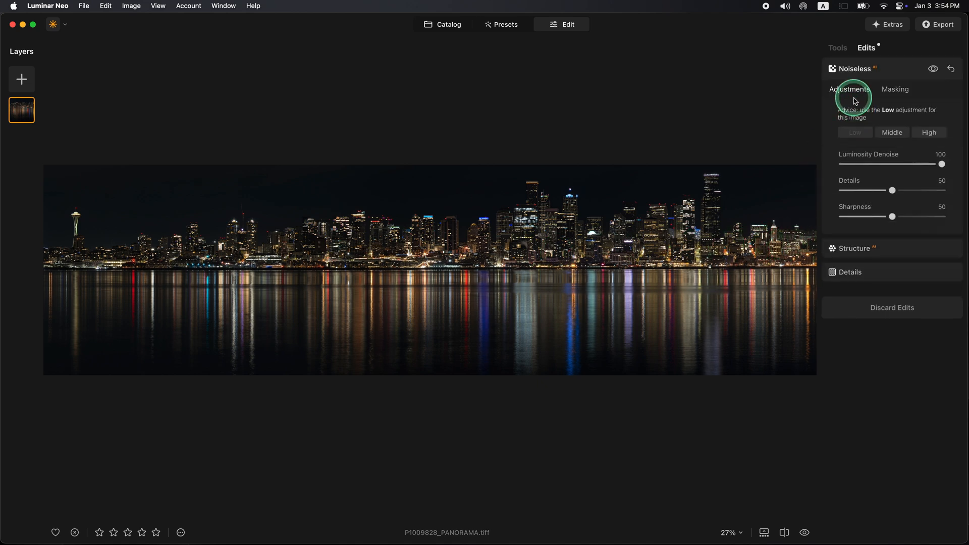
{"action": "left_click", "coordinate": [856, 251]}
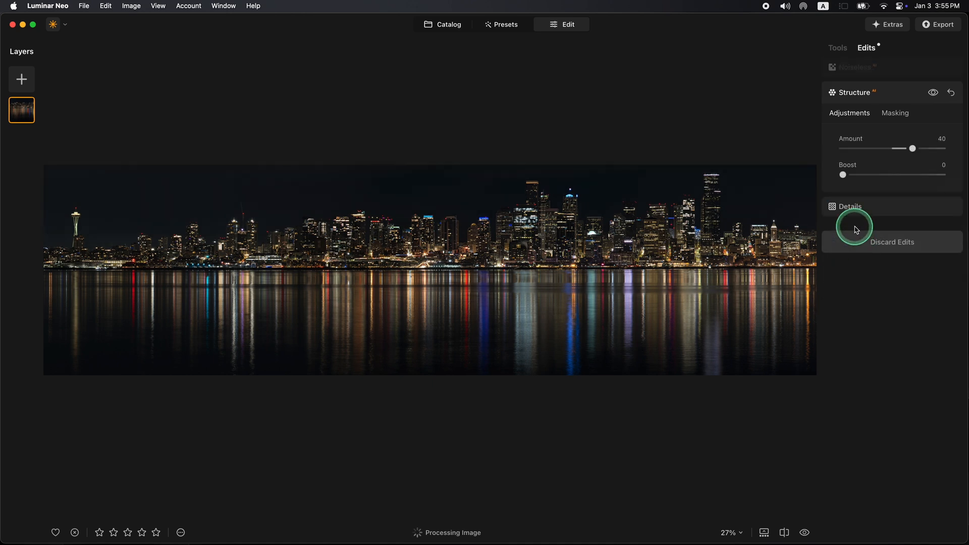
{"action": "left_click_drag", "start_coordinate": [877, 156], "coordinate": [907, 143]}
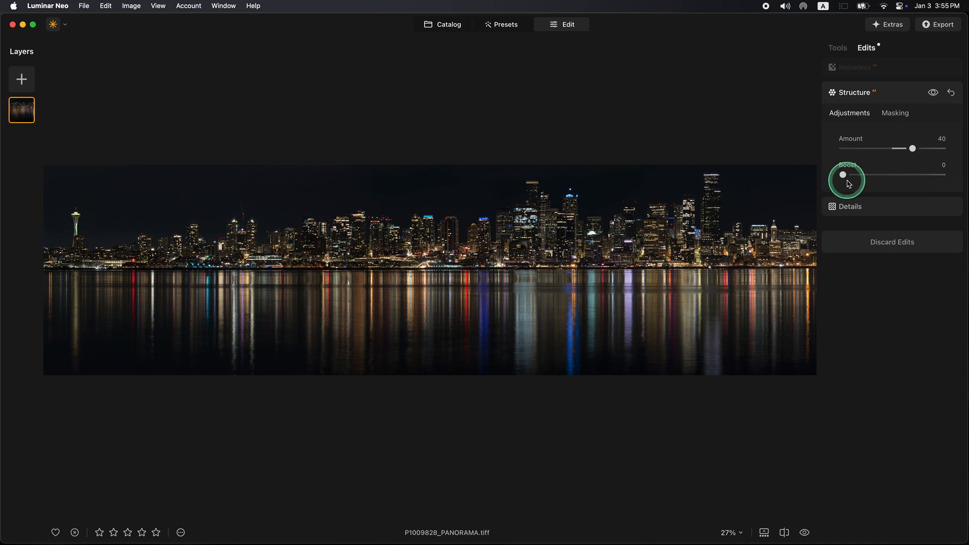
{"action": "left_click", "coordinate": [859, 93]}
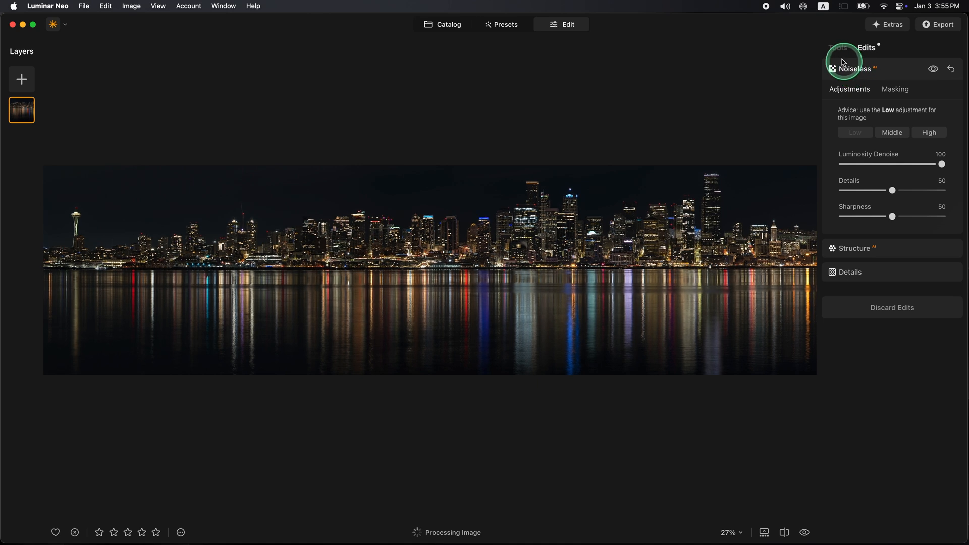
{"action": "left_click", "coordinate": [838, 48]}
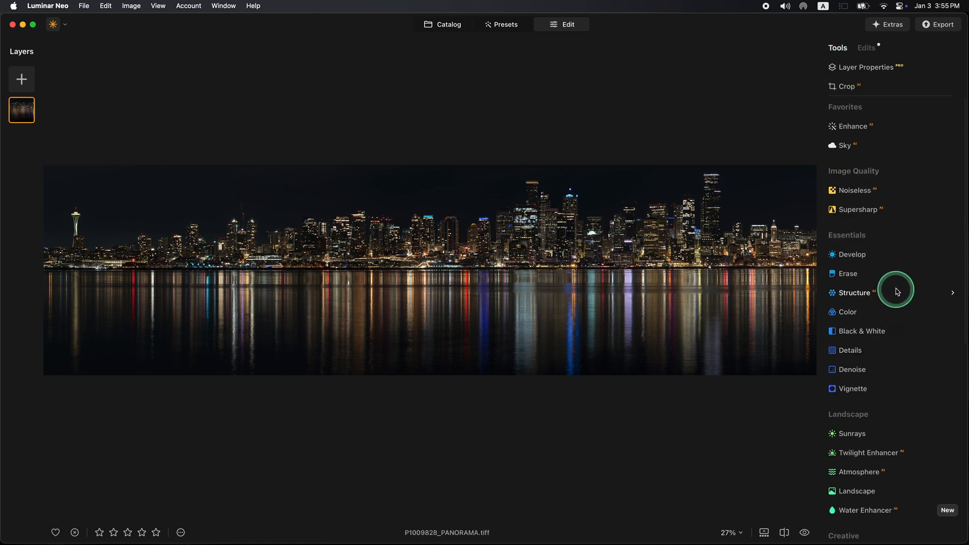
{"action": "left_click", "coordinate": [868, 49]}
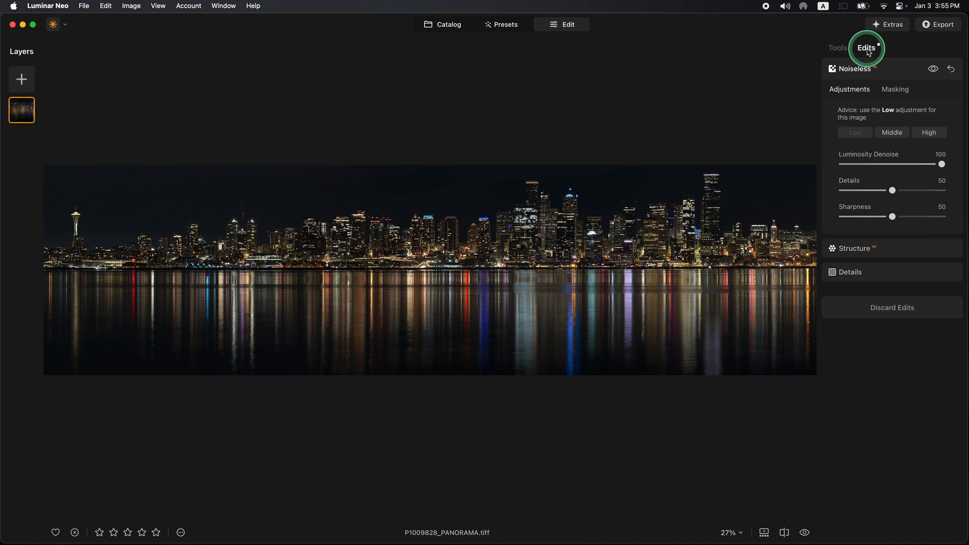
Step: Open the Glow tool for the panorama and set its type to Orton Effect
{"action": "left_click", "coordinate": [836, 46]}
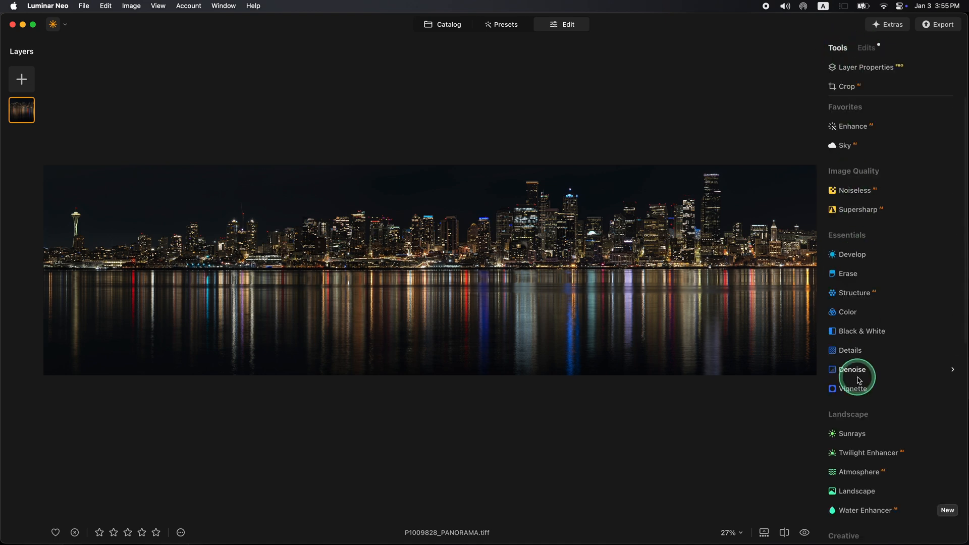
{"action": "scroll", "coordinate": [860, 419], "scroll_direction": "down", "scroll_amount": 6}
{"action": "left_click", "coordinate": [849, 406]}
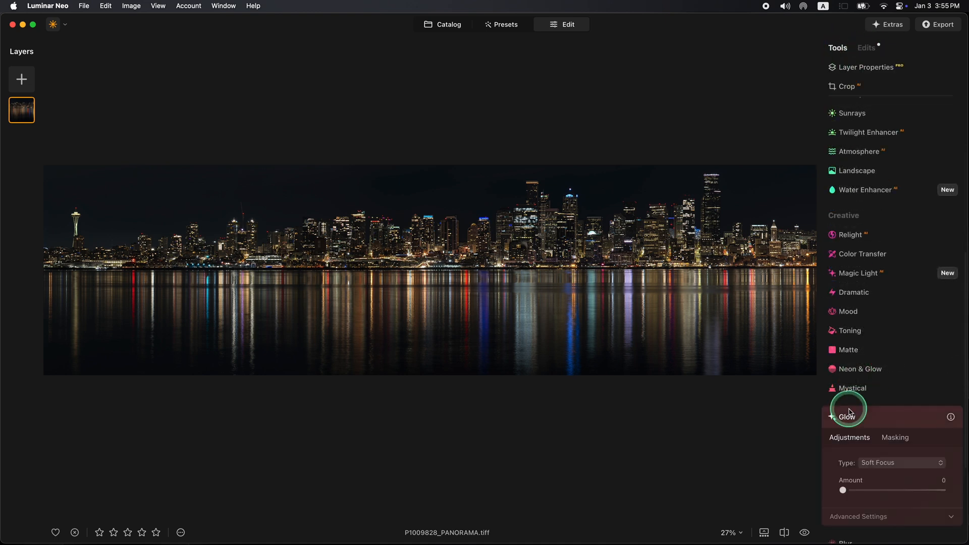
{"action": "left_click", "coordinate": [881, 445]}
{"action": "left_click", "coordinate": [887, 470]}
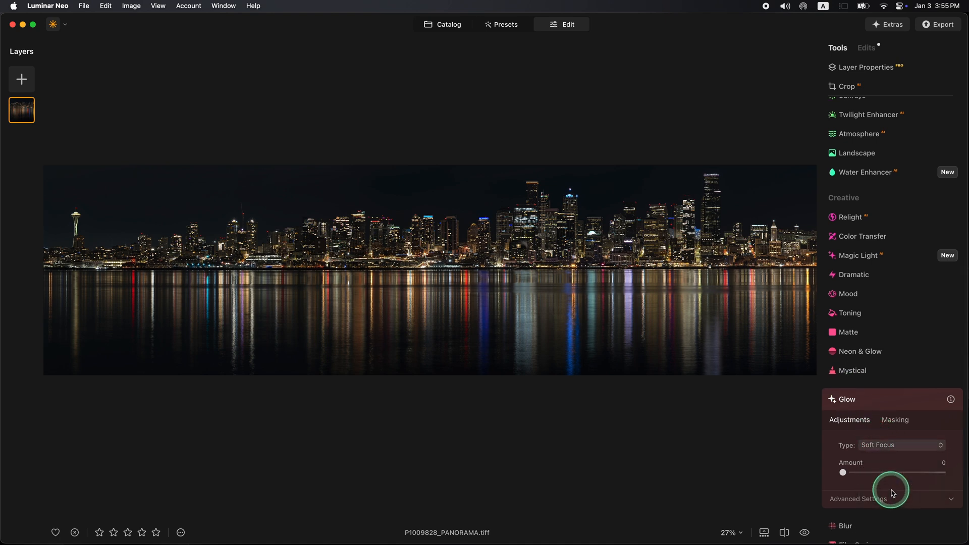
{"action": "left_click", "coordinate": [878, 446]}
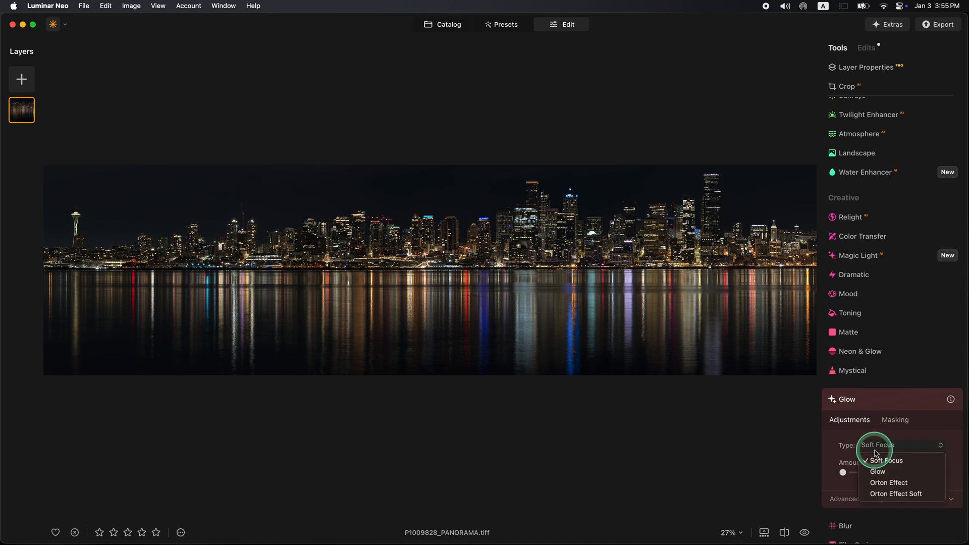
{"action": "left_click", "coordinate": [883, 483]}
Step: Add a linear gradient mask to Glow covering the water, with a narrow level transition just below the shoreline
{"action": "left_click", "coordinate": [895, 420]}
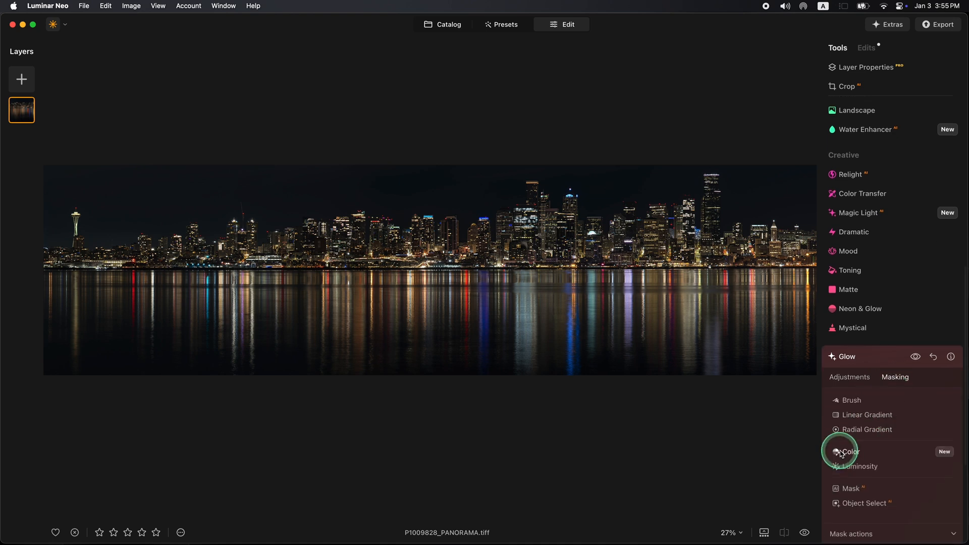
{"action": "left_click", "coordinate": [857, 418]}
{"action": "left_click_drag", "start_coordinate": [376, 342], "coordinate": [424, 288]}
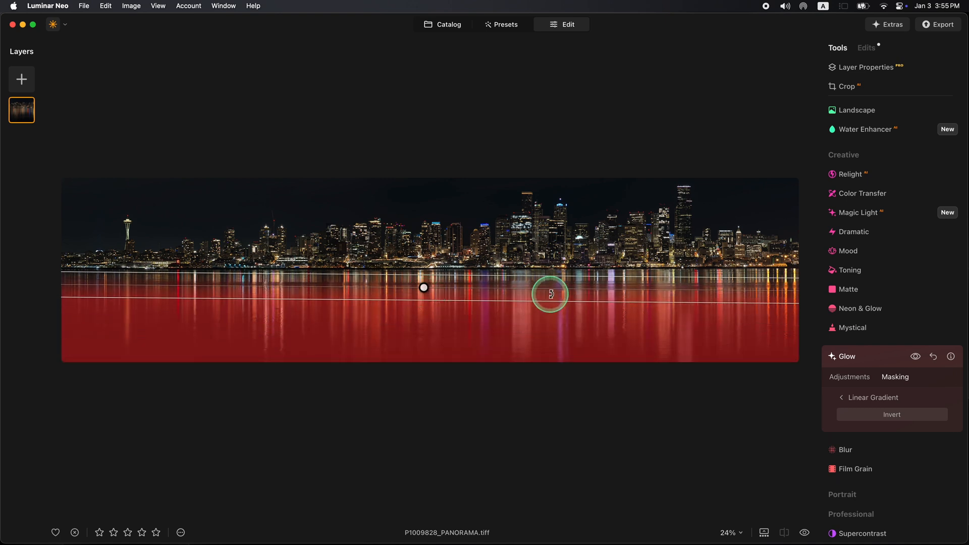
{"action": "left_click_drag", "start_coordinate": [567, 289], "coordinate": [567, 288]}
{"action": "left_click_drag", "start_coordinate": [424, 299], "coordinate": [427, 280]}
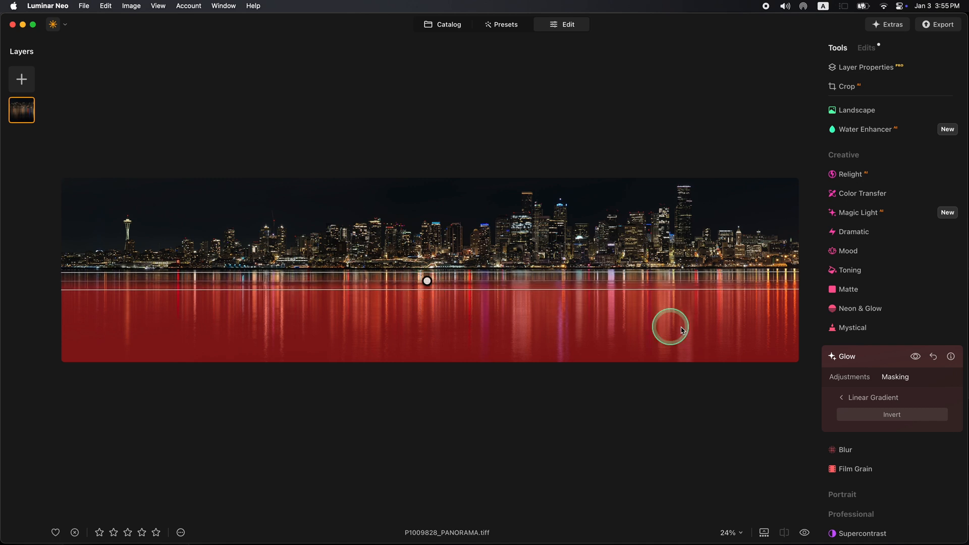
Step: Set the Glow amount to 30 and compare the water reflections with and without the effect
{"action": "left_click", "coordinate": [850, 377]}
{"action": "left_click_drag", "start_coordinate": [844, 429], "coordinate": [874, 434]}
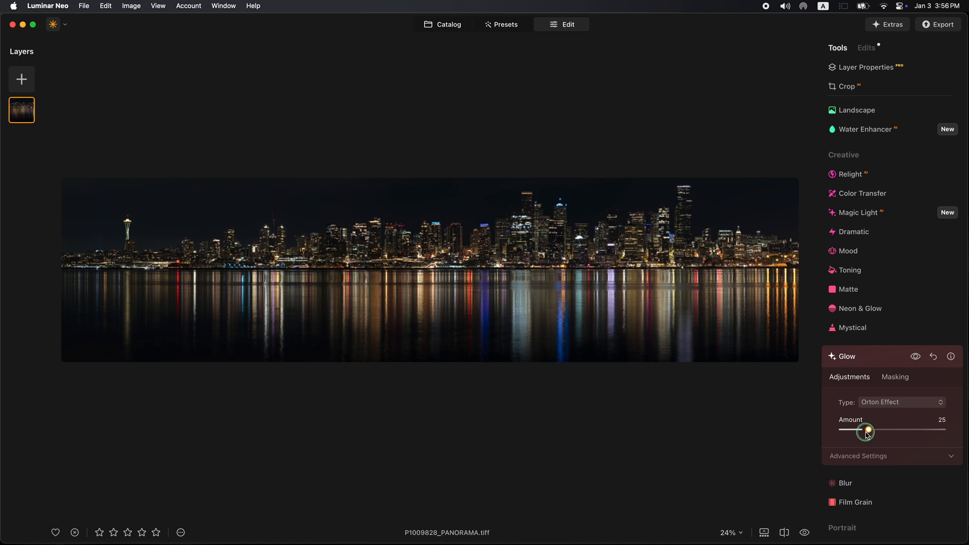
{"action": "left_click_drag", "start_coordinate": [873, 435], "coordinate": [873, 435]}
{"action": "left_click", "coordinate": [916, 357]}
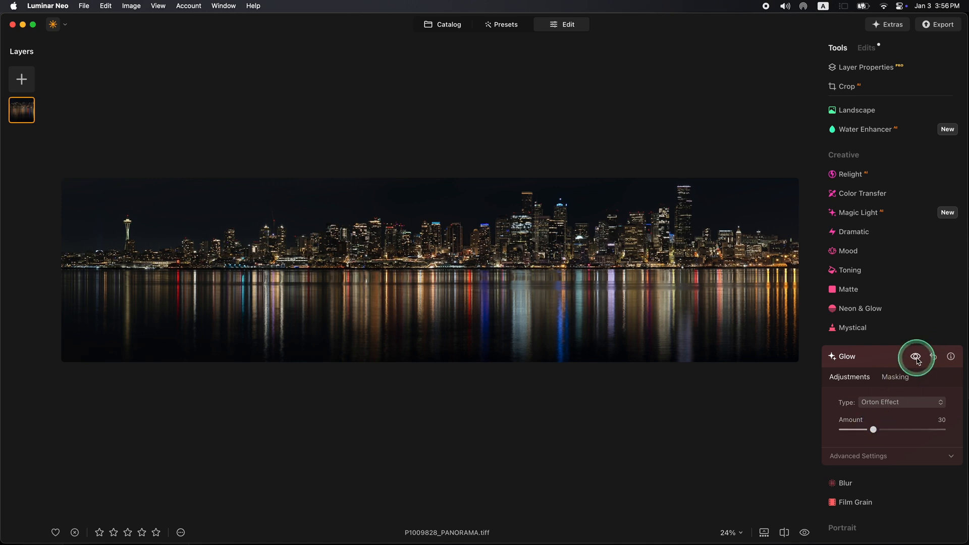
{"action": "left_click", "coordinate": [917, 358]}
{"action": "left_click", "coordinate": [917, 357]}
{"action": "left_click", "coordinate": [917, 358]}
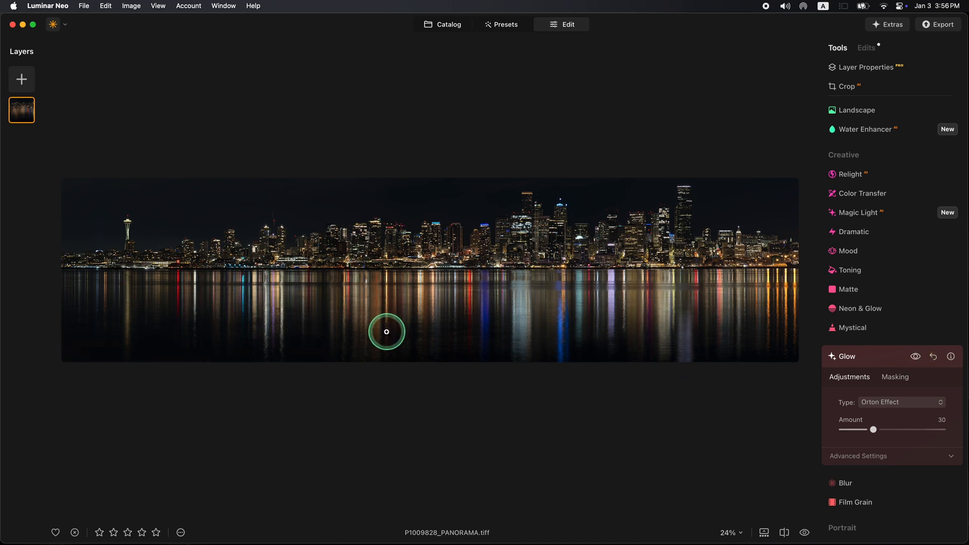
{"action": "left_click", "coordinate": [306, 348]}
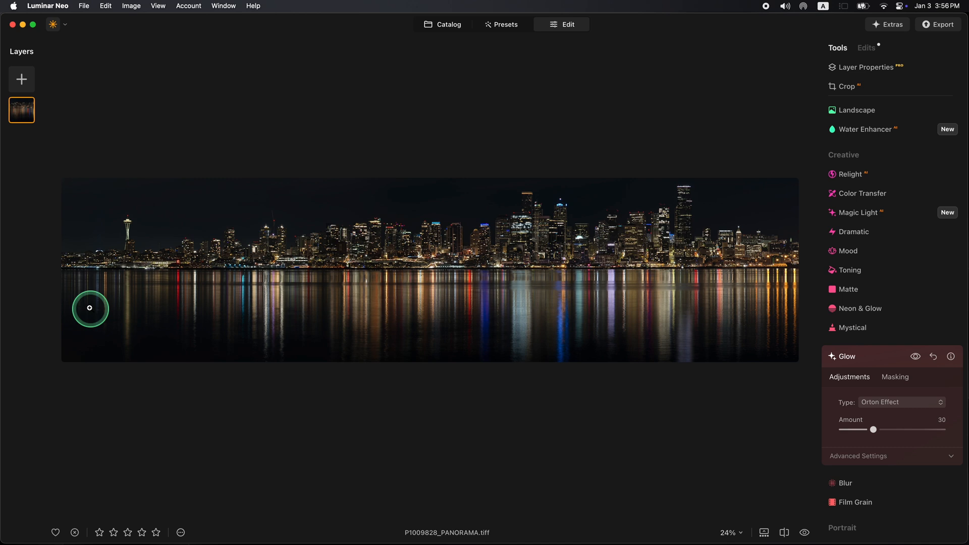
Step: Set the panorama's Color vibrance to 10 and compare the image with and without it
{"action": "left_click", "coordinate": [851, 358]}
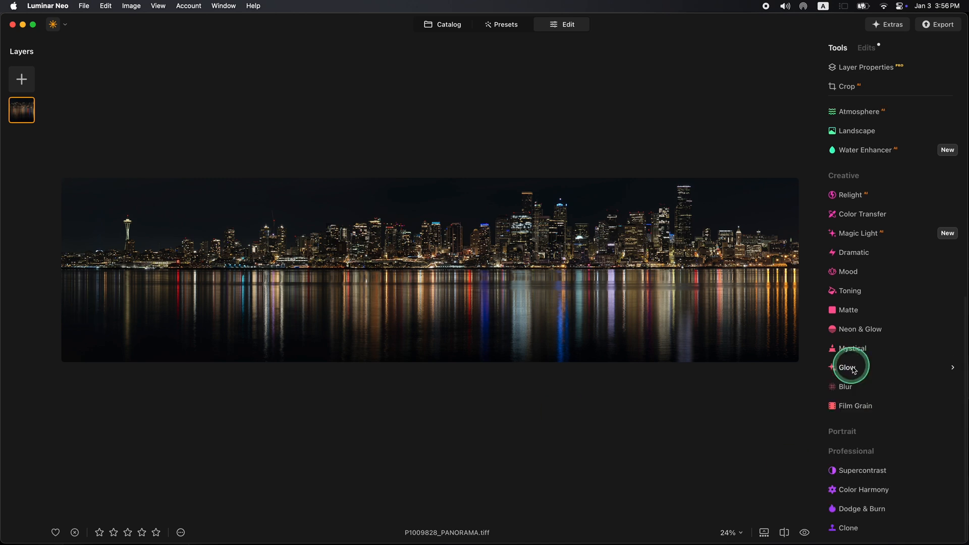
{"action": "scroll", "coordinate": [858, 303], "scroll_direction": "up", "scroll_amount": 5}
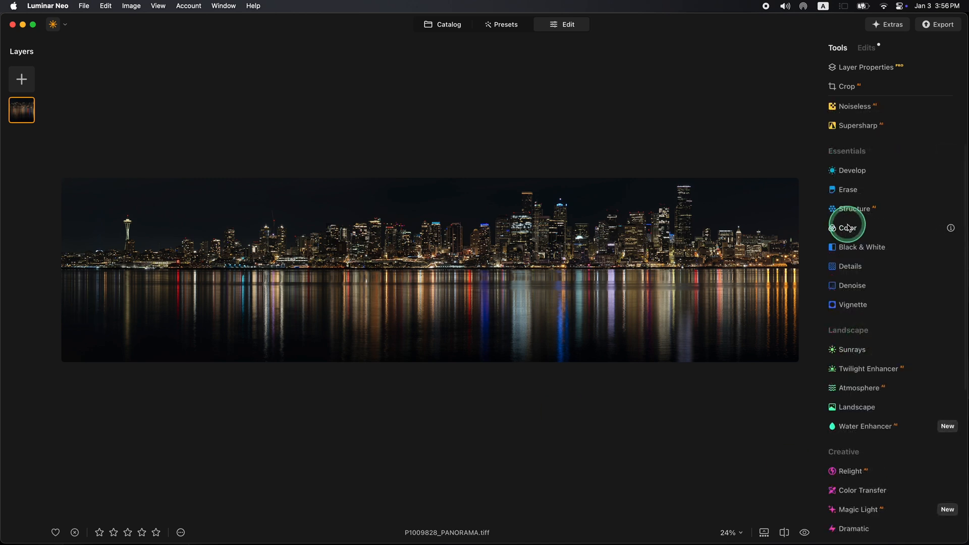
{"action": "left_click", "coordinate": [847, 227]}
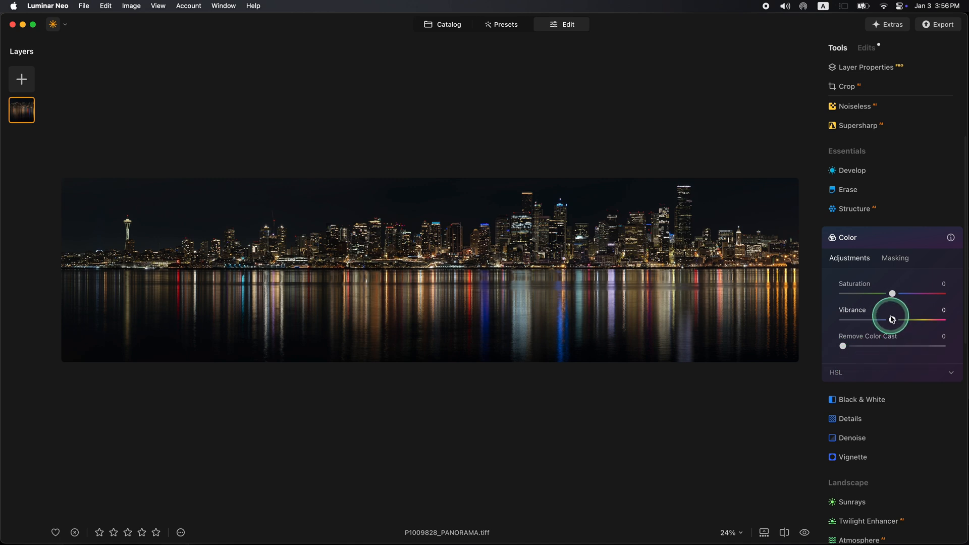
{"action": "left_click_drag", "start_coordinate": [893, 322], "coordinate": [898, 323]}
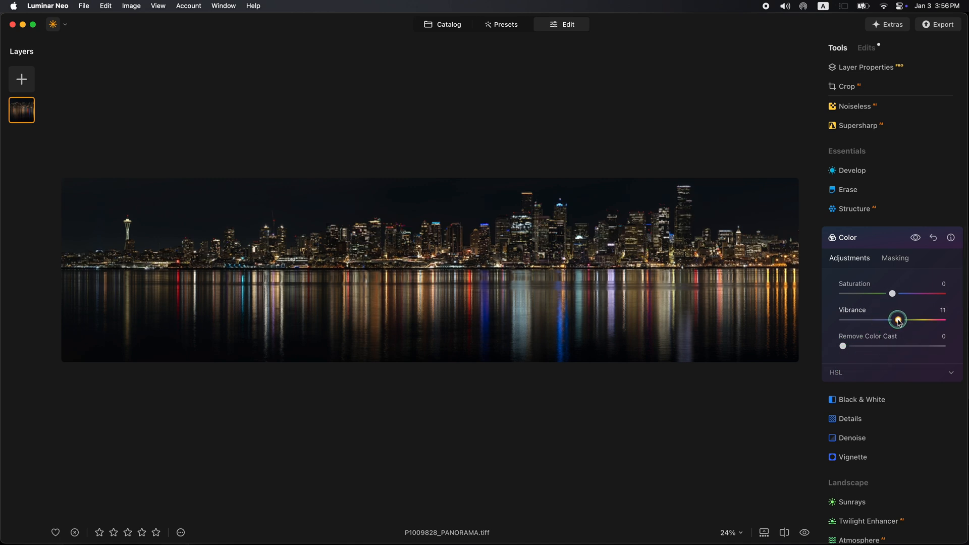
{"action": "left_click_drag", "start_coordinate": [898, 322], "coordinate": [898, 321]}
{"action": "left_click", "coordinate": [919, 246]}
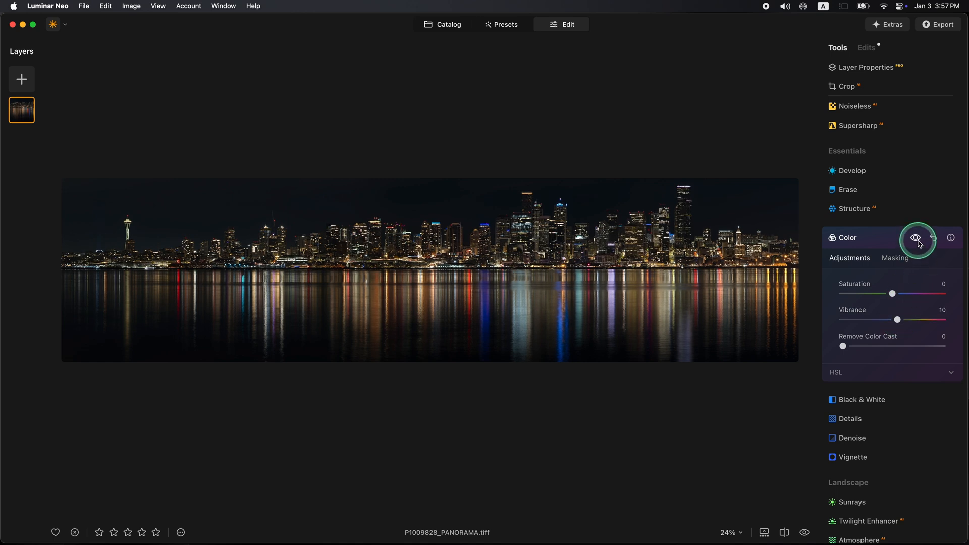
Step: Set the red saturation to 5 in the Color tool's HSL adjustments
{"action": "left_click", "coordinate": [845, 373]}
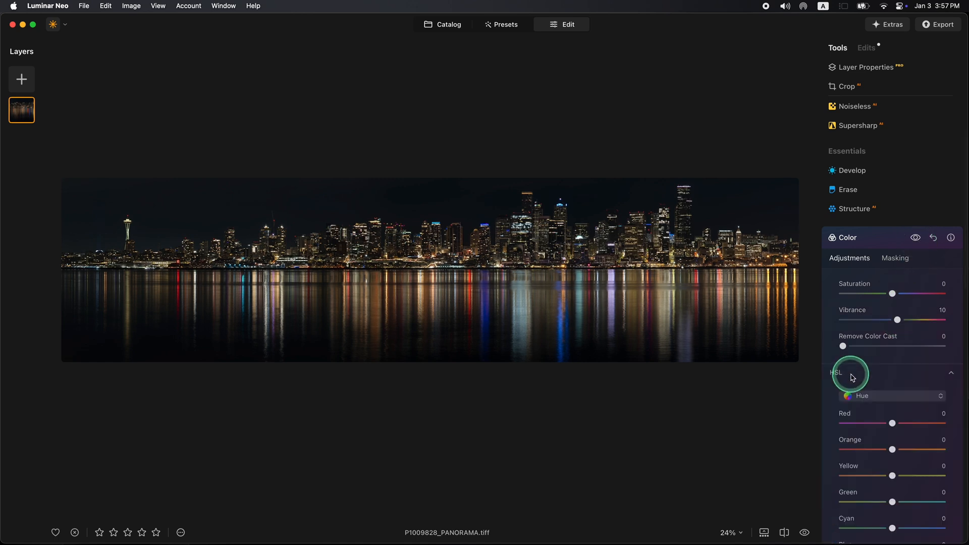
{"action": "left_click", "coordinate": [893, 286]}
{"action": "left_click", "coordinate": [887, 311]}
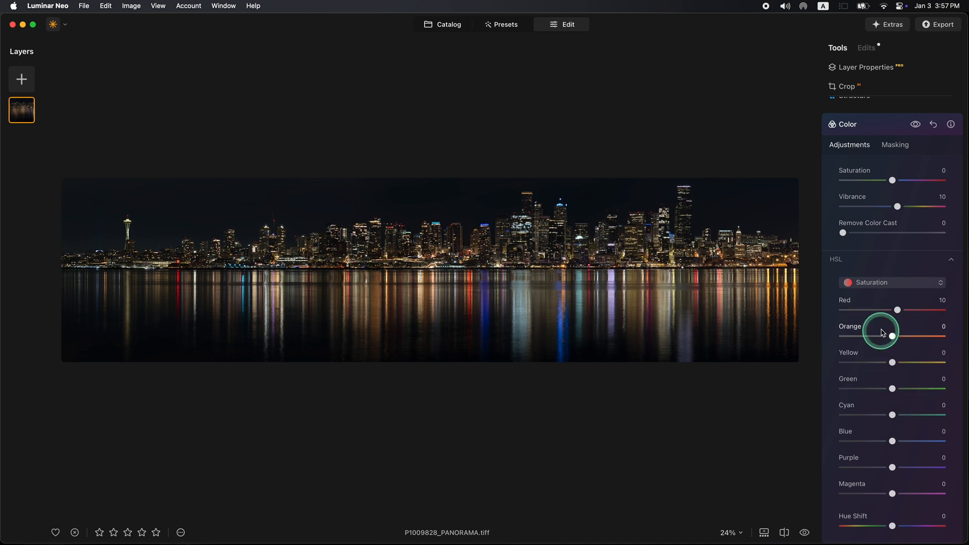
{"action": "left_click_drag", "start_coordinate": [898, 313], "coordinate": [895, 314]}
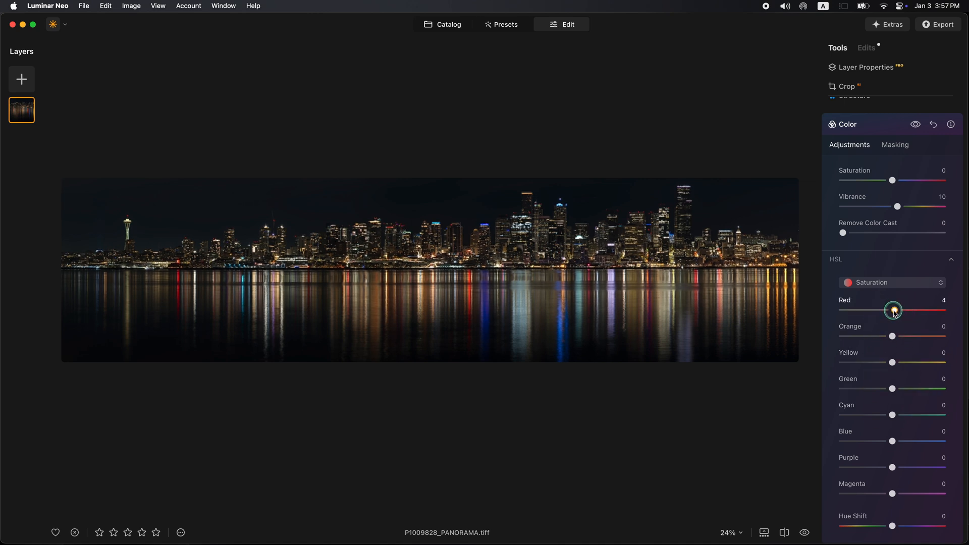
{"action": "left_click_drag", "start_coordinate": [894, 312], "coordinate": [895, 313]}
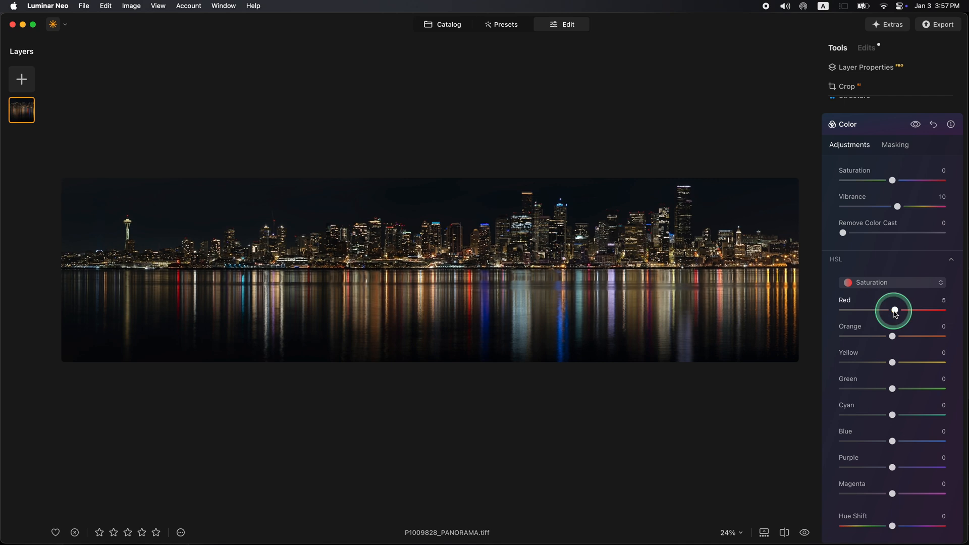
{"action": "left_click", "coordinate": [894, 442]}
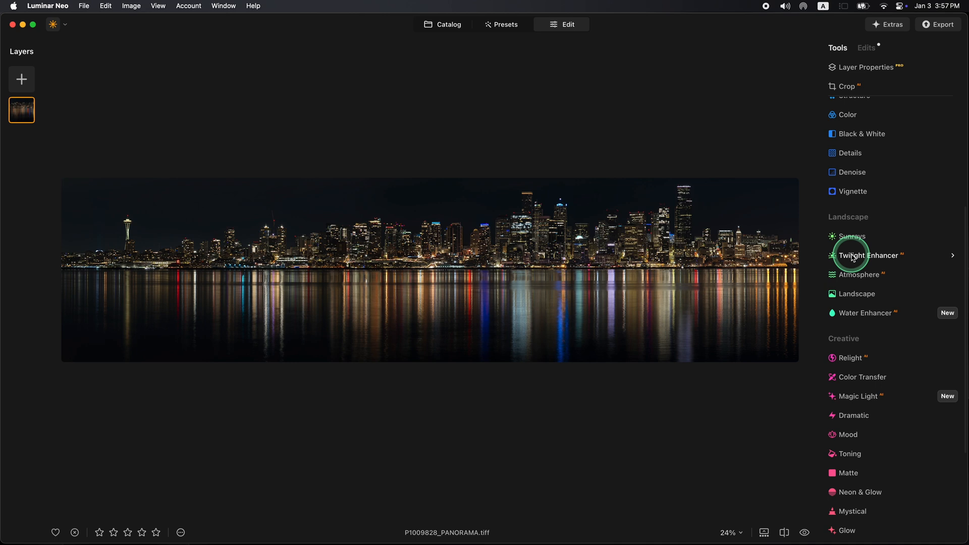
Step: Try the Twilight Enhancer's Mauve preset at an amount of 10 and compare it with the original
{"action": "left_click", "coordinate": [852, 259]}
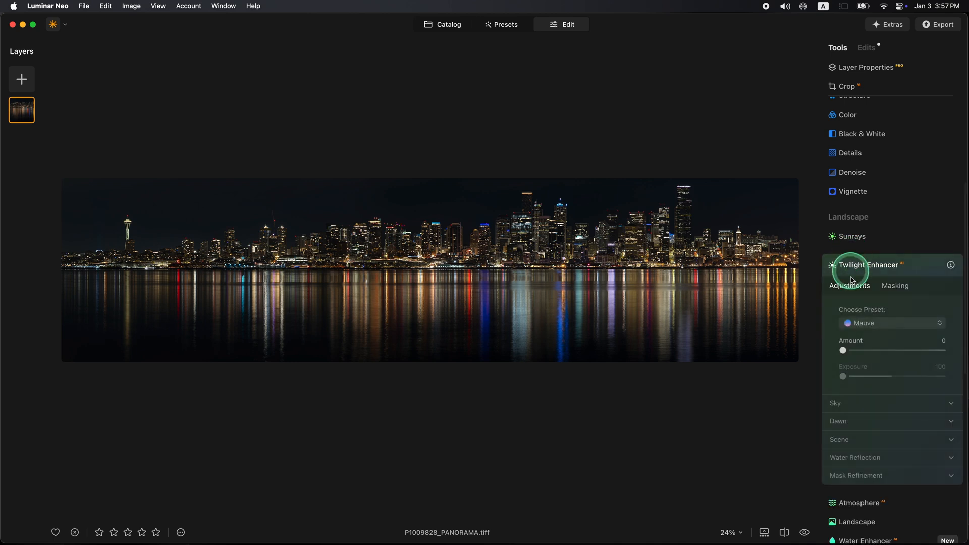
{"action": "left_click", "coordinate": [857, 326]}
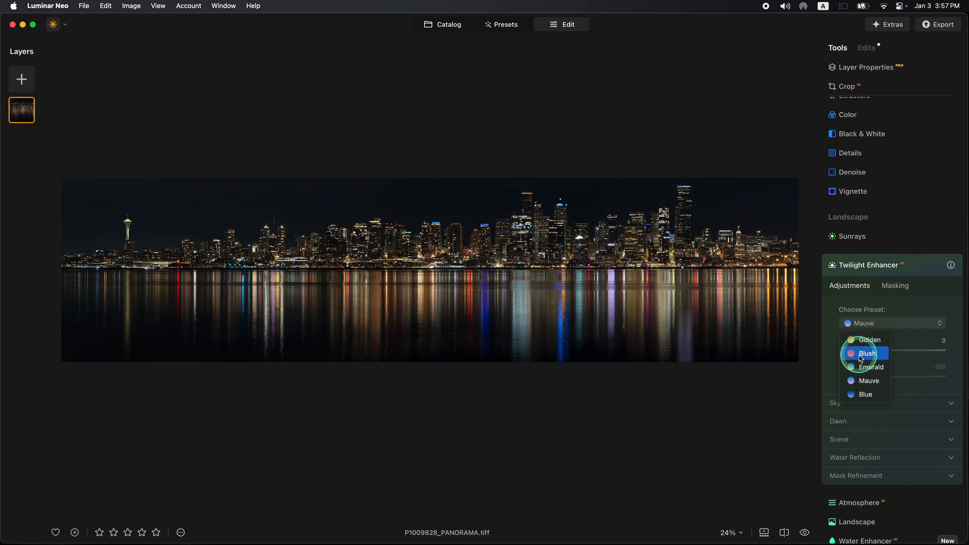
{"action": "left_click", "coordinate": [864, 323]}
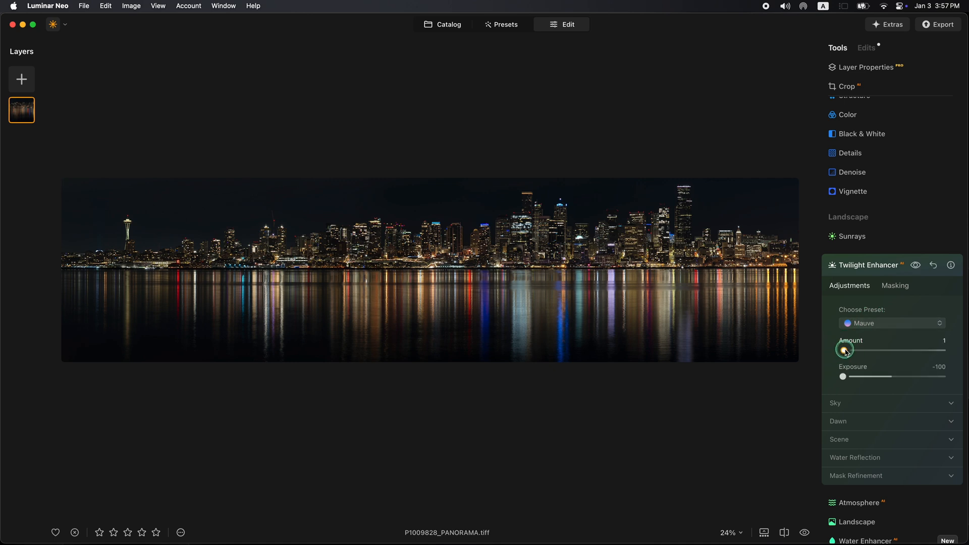
{"action": "mouse_move", "coordinate": [856, 354]}
{"action": "left_mouse_down"}
{"action": "mouse_move", "coordinate": [951, 348]}
{"action": "mouse_move", "coordinate": [840, 355]}
{"action": "left_mouse_up"}
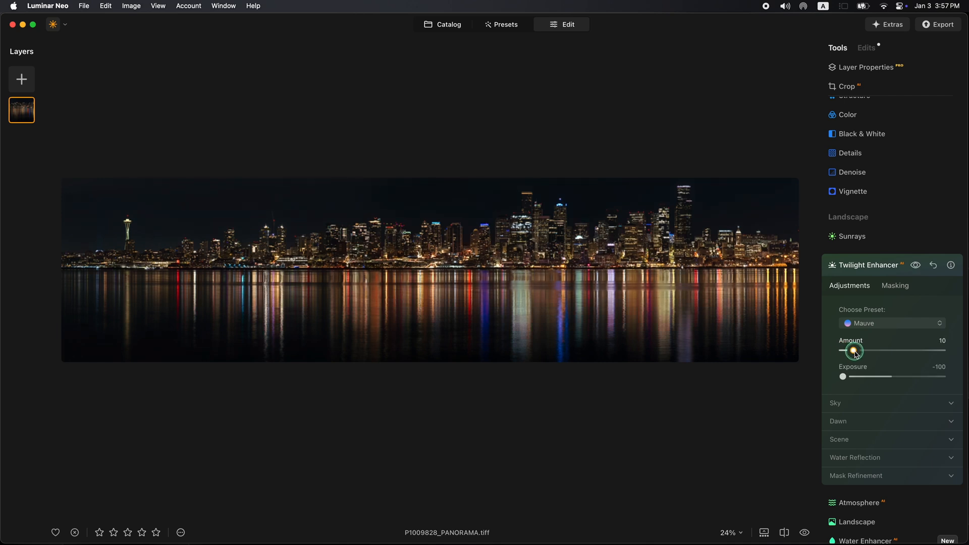
{"action": "left_click", "coordinate": [917, 266]}
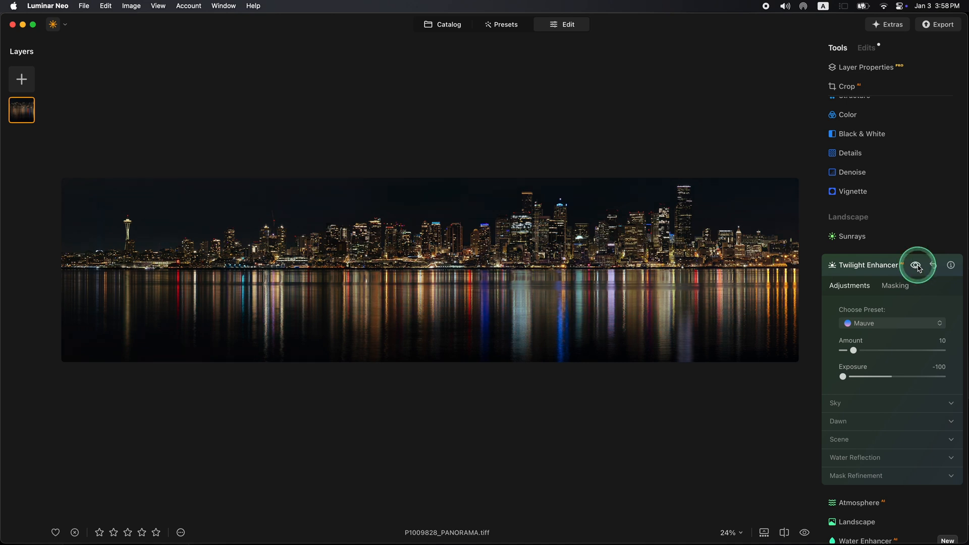
Step: Switch the Twilight Enhancer to the Blue preset, reduce its amount to about 11 and compare before and after
{"action": "left_click", "coordinate": [887, 323]}
{"action": "left_click", "coordinate": [865, 398]}
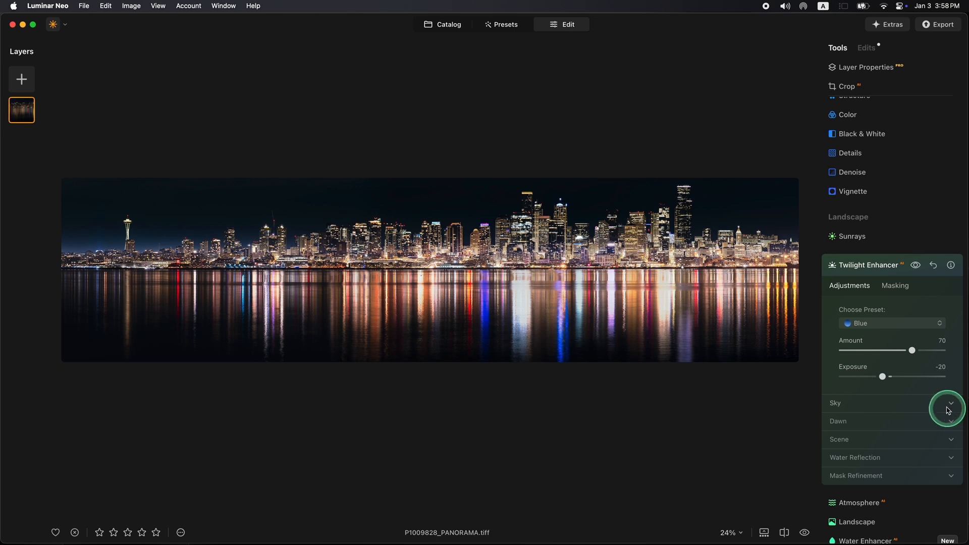
{"action": "left_click_drag", "start_coordinate": [911, 350], "coordinate": [853, 353]}
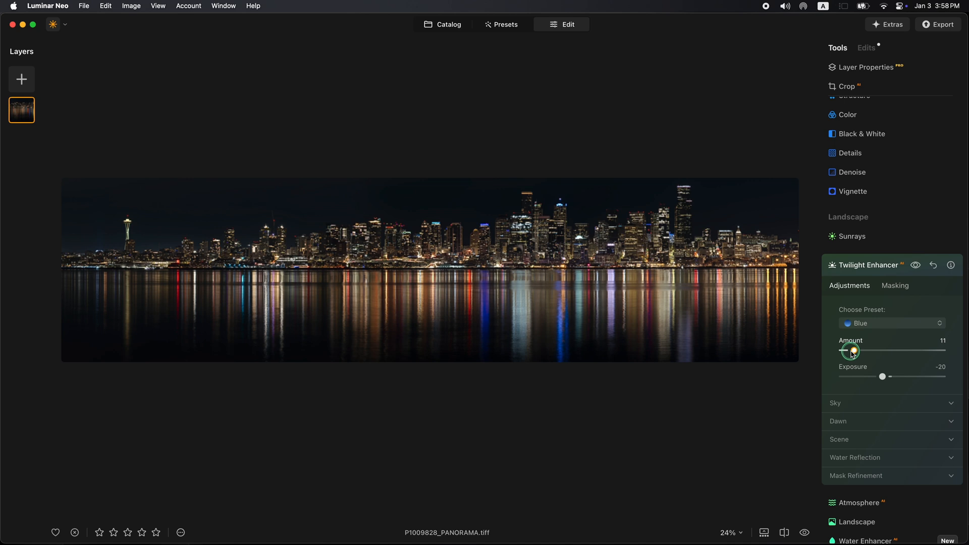
{"action": "left_click", "coordinate": [917, 266]}
{"action": "left_click", "coordinate": [917, 266]}
{"action": "left_click", "coordinate": [916, 266]}
{"action": "left_click", "coordinate": [916, 266]}
{"action": "left_click", "coordinate": [917, 266]}
{"action": "left_click", "coordinate": [916, 266]}
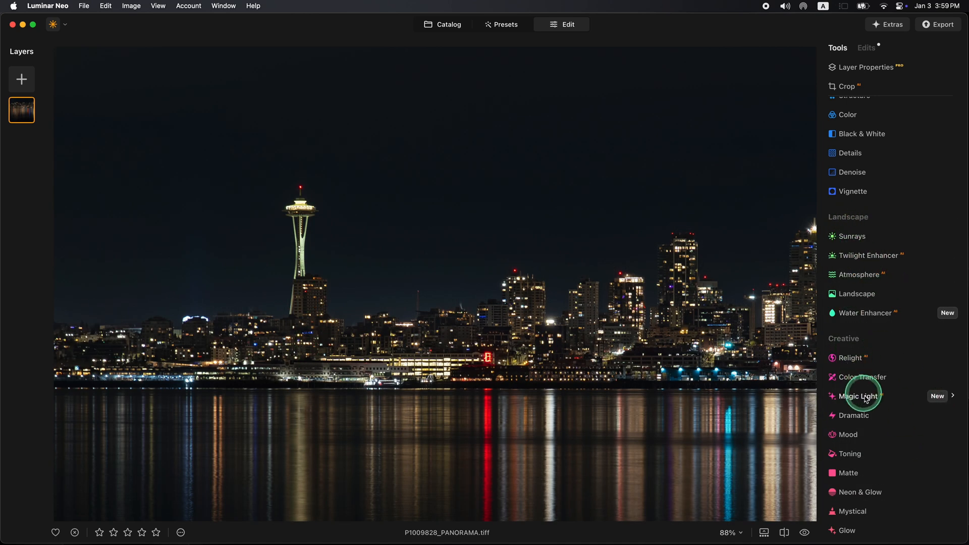
Step: Mask the Structure tool to the whole Space Needle, painting over it with a brush of size 20
{"action": "scroll", "coordinate": [855, 222], "scroll_direction": "up", "scroll_amount": 5}
{"action": "scroll", "coordinate": [865, 250], "scroll_direction": "up", "scroll_amount": 3}
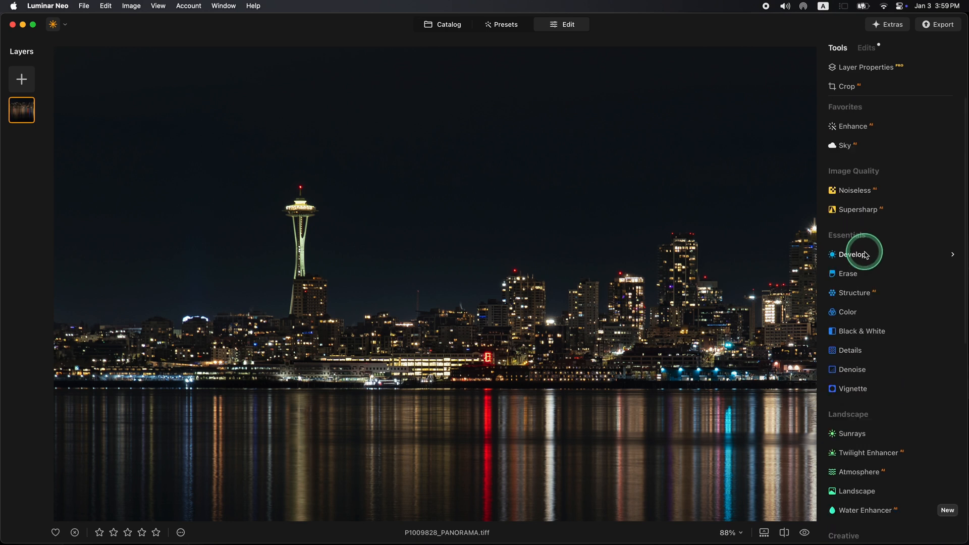
{"action": "left_click", "coordinate": [850, 302]}
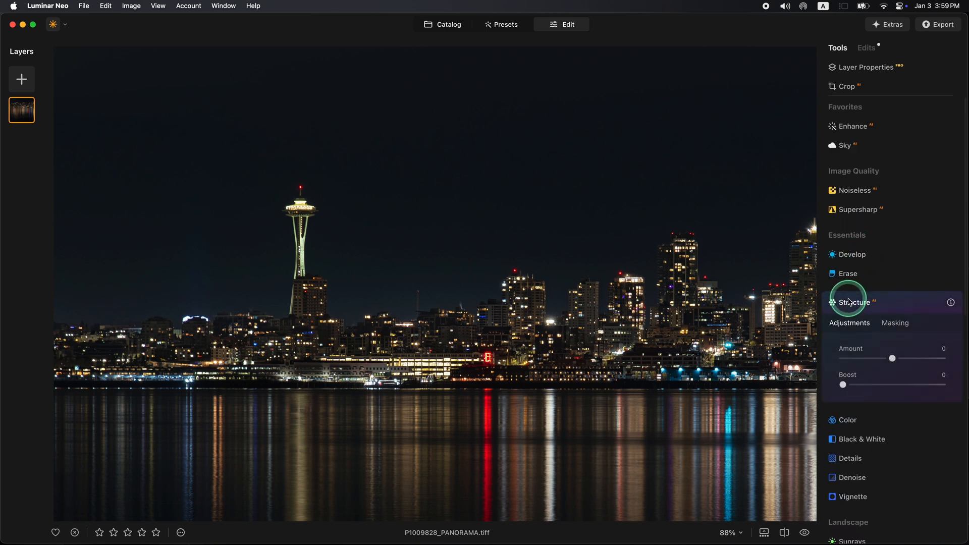
{"action": "left_click", "coordinate": [894, 322]}
{"action": "left_click", "coordinate": [851, 346]}
{"action": "left_click_drag", "start_coordinate": [861, 388], "coordinate": [843, 389]}
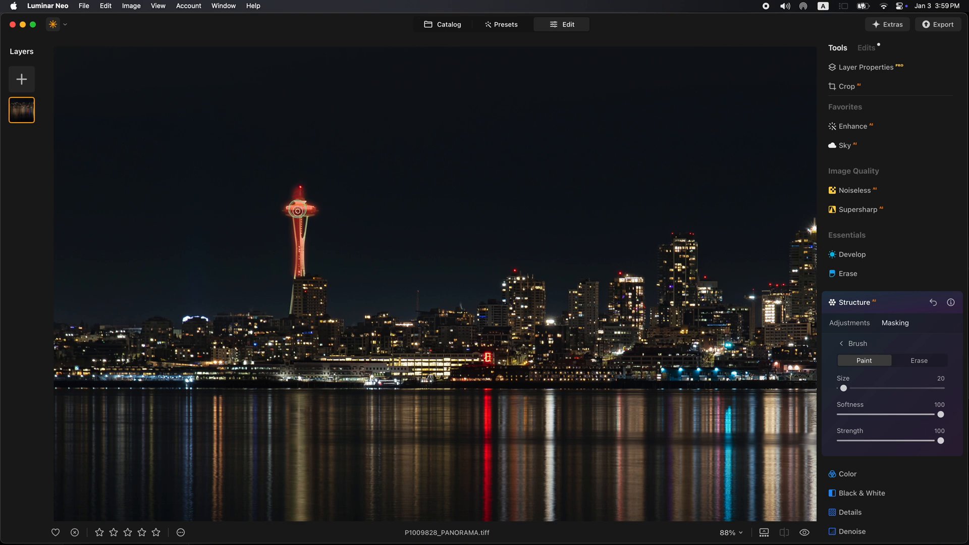
{"action": "left_click_drag", "start_coordinate": [300, 271], "coordinate": [290, 301]}
{"action": "left_click_drag", "start_coordinate": [292, 287], "coordinate": [291, 312]}
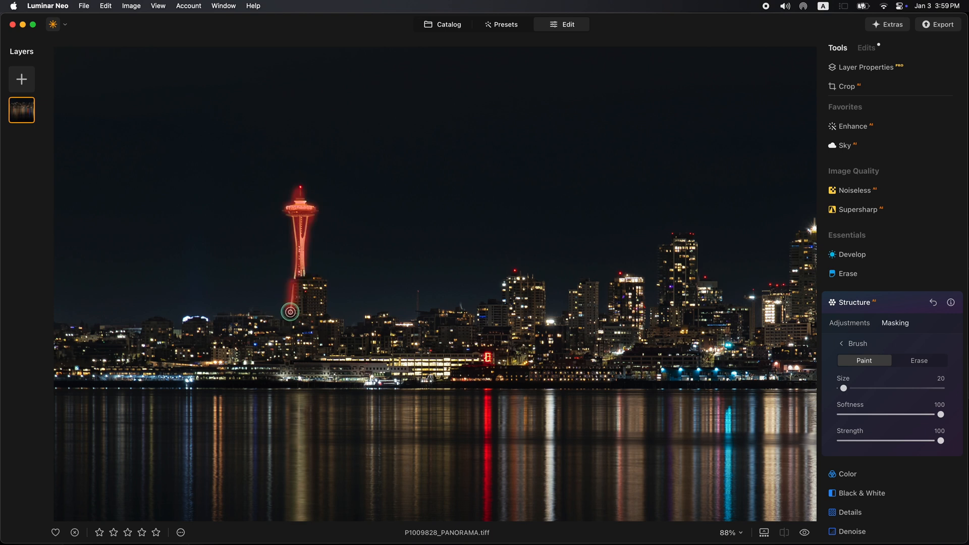
Step: Set the masked Structure amount to 9 and compare the tower with and without the effect
{"action": "left_click", "coordinate": [850, 323]}
{"action": "left_click_drag", "start_coordinate": [855, 352], "coordinate": [903, 362]}
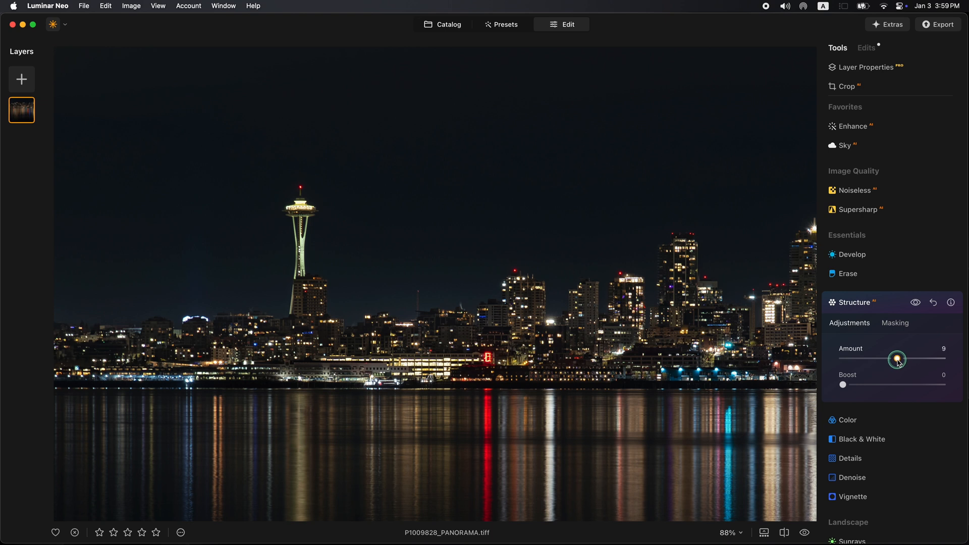
{"action": "left_click", "coordinate": [915, 303]}
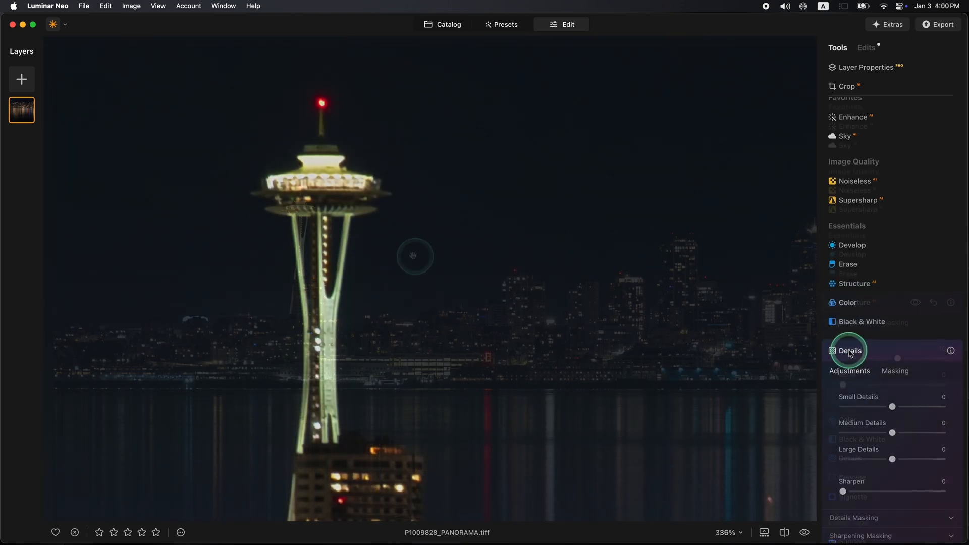
Step: Mask the Details tool to the Space Needle, painting its legs, disc and spire with a brush of size 43
{"action": "left_click", "coordinate": [896, 370]}
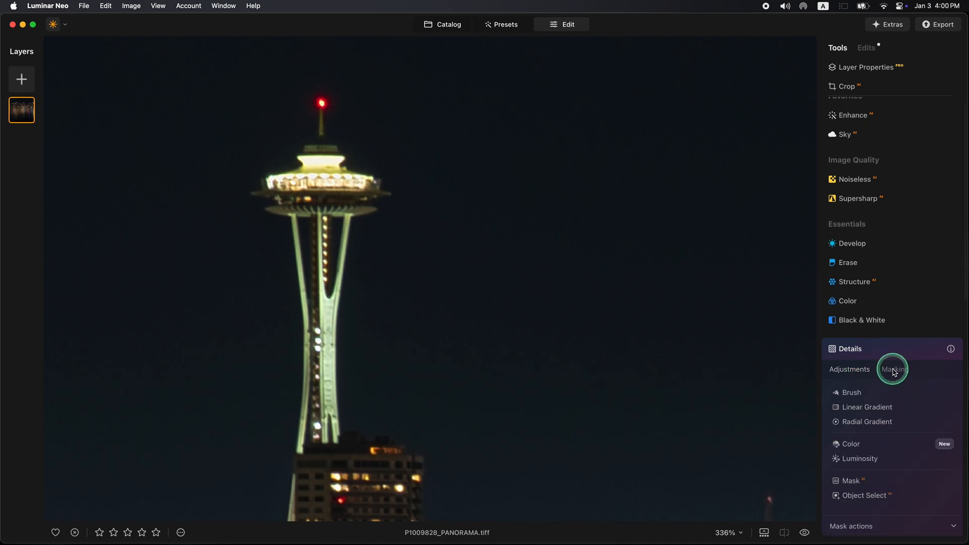
{"action": "left_click", "coordinate": [853, 393]}
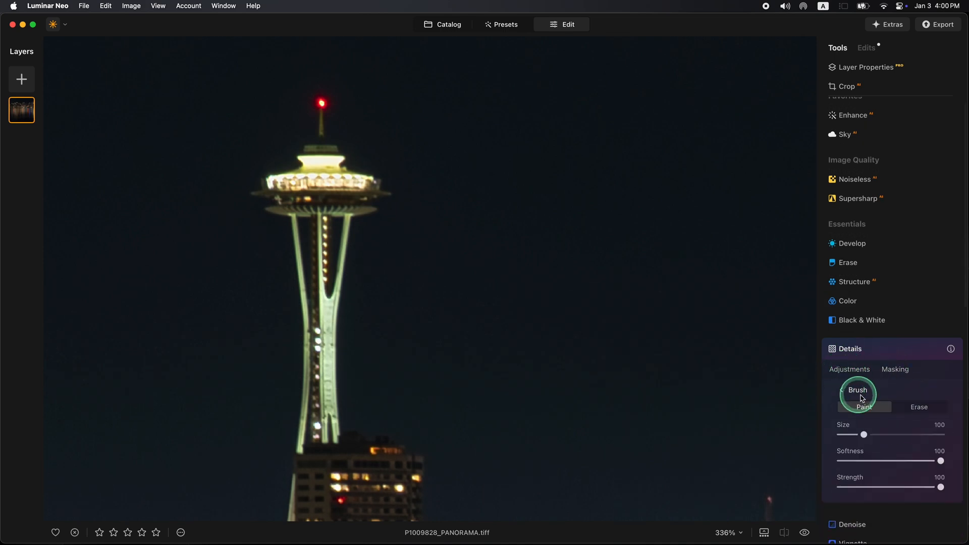
{"action": "left_click_drag", "start_coordinate": [864, 435], "coordinate": [847, 436]}
{"action": "mouse_move", "coordinate": [315, 430]}
{"action": "left_mouse_down"}
{"action": "mouse_move", "coordinate": [307, 436]}
{"action": "mouse_move", "coordinate": [319, 332]}
{"action": "mouse_move", "coordinate": [297, 211]}
{"action": "mouse_move", "coordinate": [276, 205]}
{"action": "mouse_move", "coordinate": [344, 205]}
{"action": "left_mouse_up"}
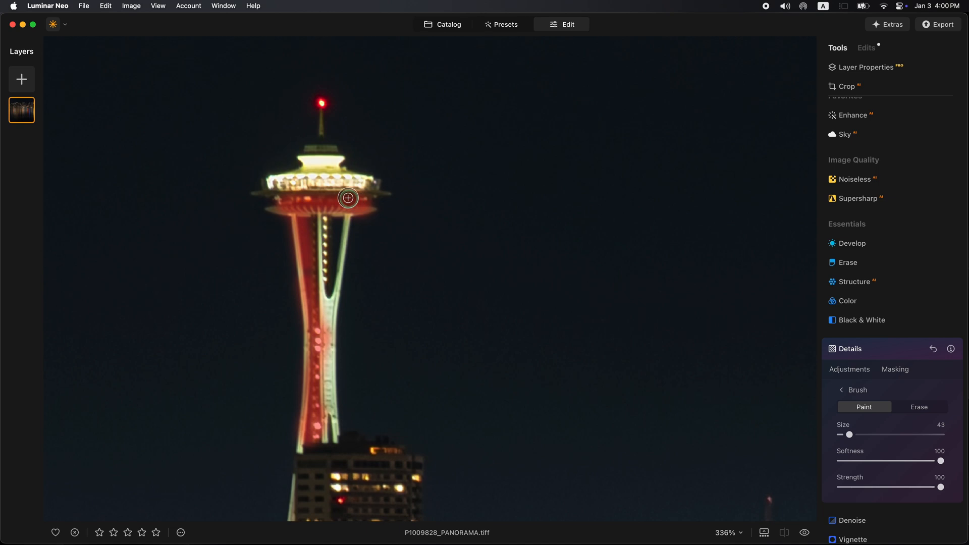
{"action": "left_click_drag", "start_coordinate": [354, 179], "coordinate": [314, 170]}
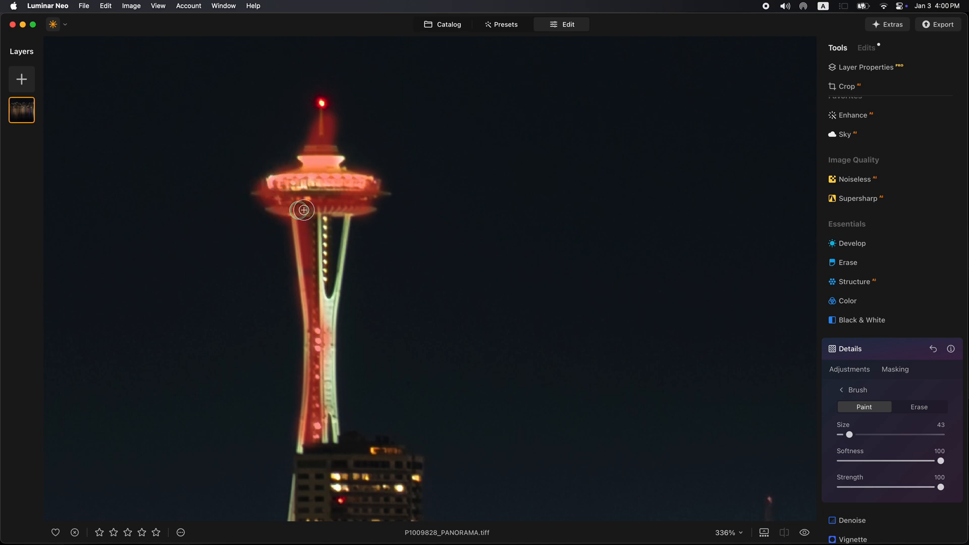
{"action": "mouse_move", "coordinate": [328, 242]}
{"action": "left_mouse_down"}
{"action": "mouse_move", "coordinate": [317, 319]}
{"action": "mouse_move", "coordinate": [326, 278]}
{"action": "mouse_move", "coordinate": [329, 409]}
{"action": "left_mouse_up"}
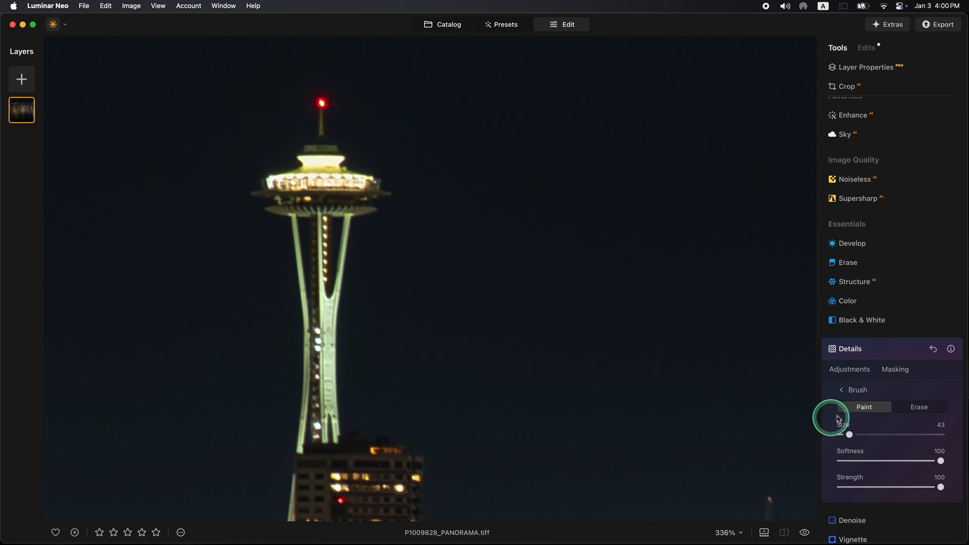
Step: Erase the Details mask from the gaps between the tower's legs and the sky beside its disc, using brush size 19
{"action": "left_click", "coordinate": [919, 407]}
{"action": "left_click_drag", "start_coordinate": [850, 434], "coordinate": [841, 435]}
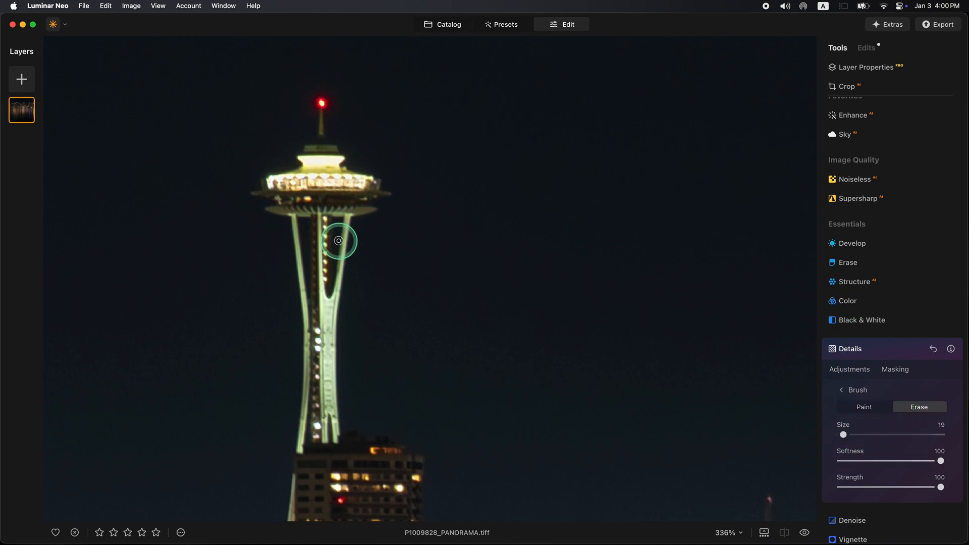
{"action": "left_click_drag", "start_coordinate": [338, 225], "coordinate": [338, 228]}
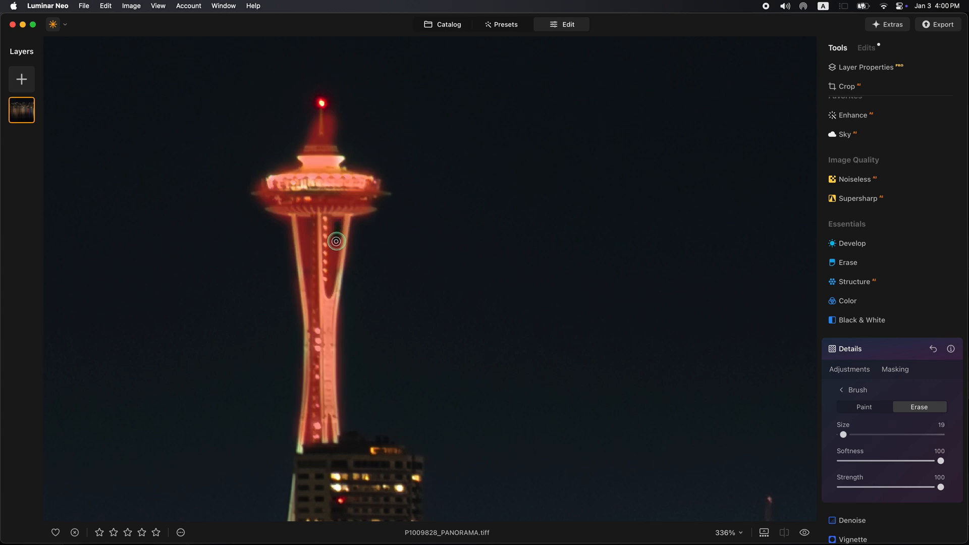
{"action": "left_click_drag", "start_coordinate": [334, 267], "coordinate": [330, 262]}
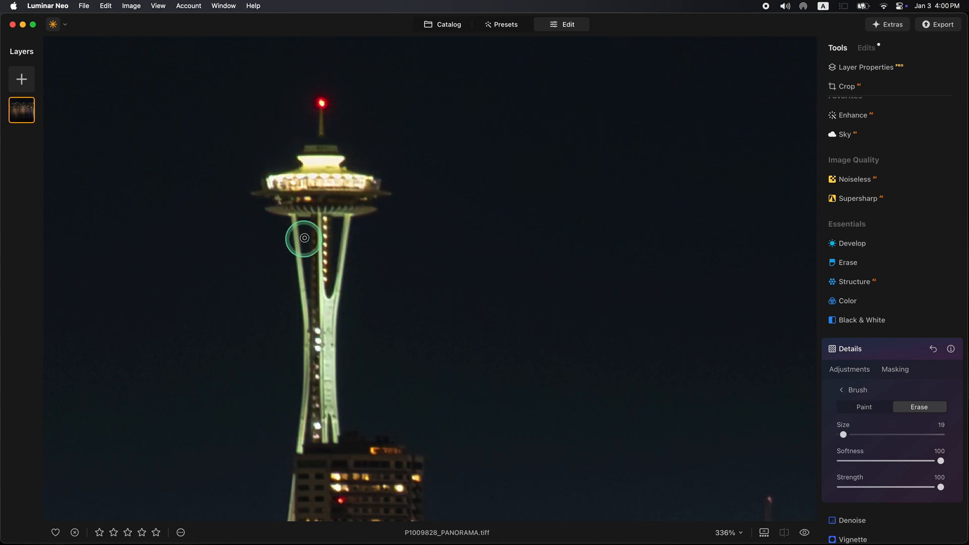
{"action": "left_click_drag", "start_coordinate": [299, 221], "coordinate": [304, 224]}
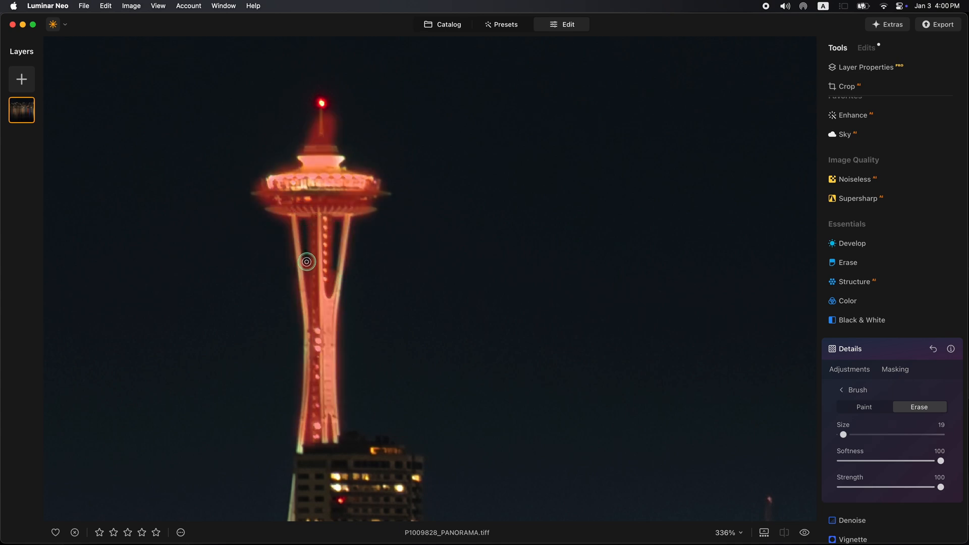
{"action": "left_click_drag", "start_coordinate": [306, 262], "coordinate": [303, 264]}
{"action": "left_click_drag", "start_coordinate": [283, 162], "coordinate": [290, 163]}
{"action": "left_click_drag", "start_coordinate": [251, 183], "coordinate": [247, 187]}
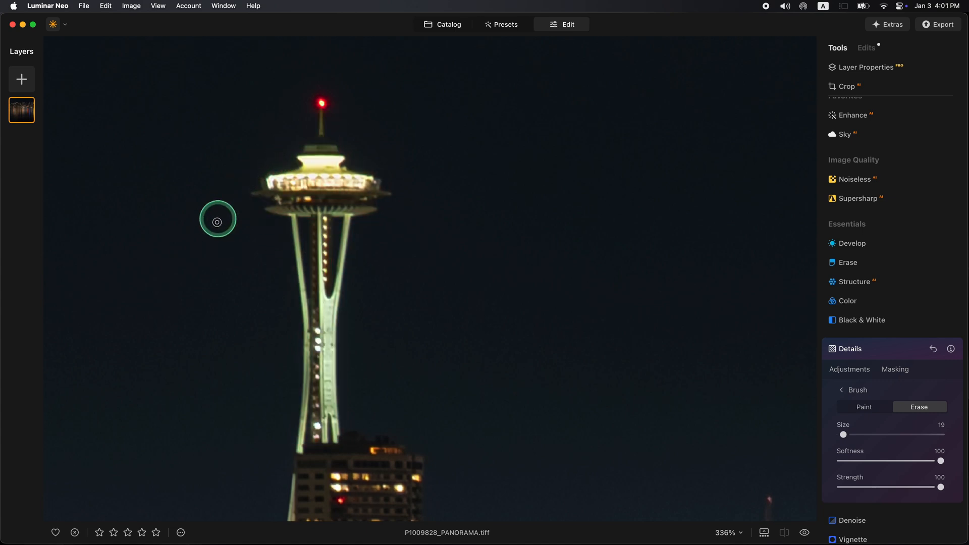
Step: Set Small Details to 30, Medium Details to 15, Large Details to 5 and Sharpen to 15, and compare before and after
{"action": "left_click", "coordinate": [858, 371]}
{"action": "left_click_drag", "start_coordinate": [892, 405], "coordinate": [896, 407]}
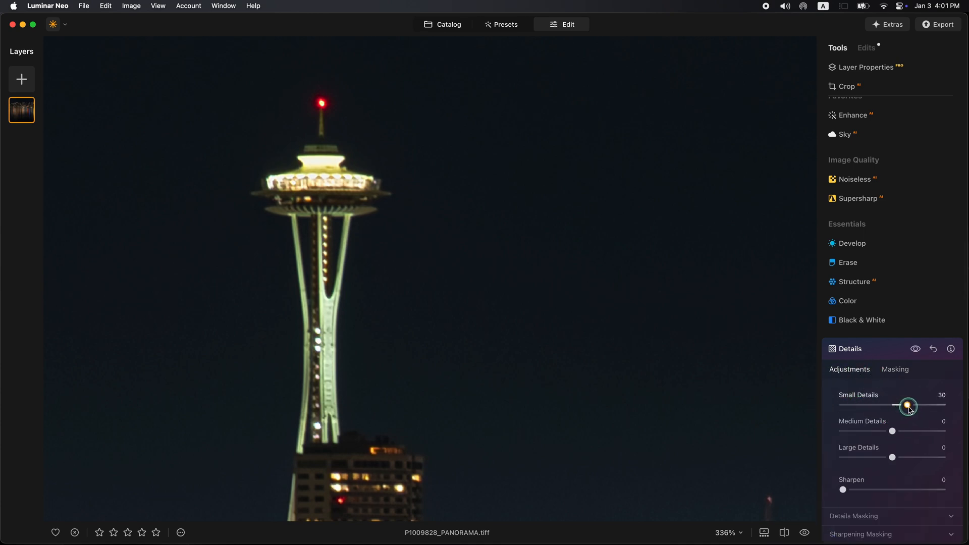
{"action": "left_click_drag", "start_coordinate": [892, 431], "coordinate": [896, 432]}
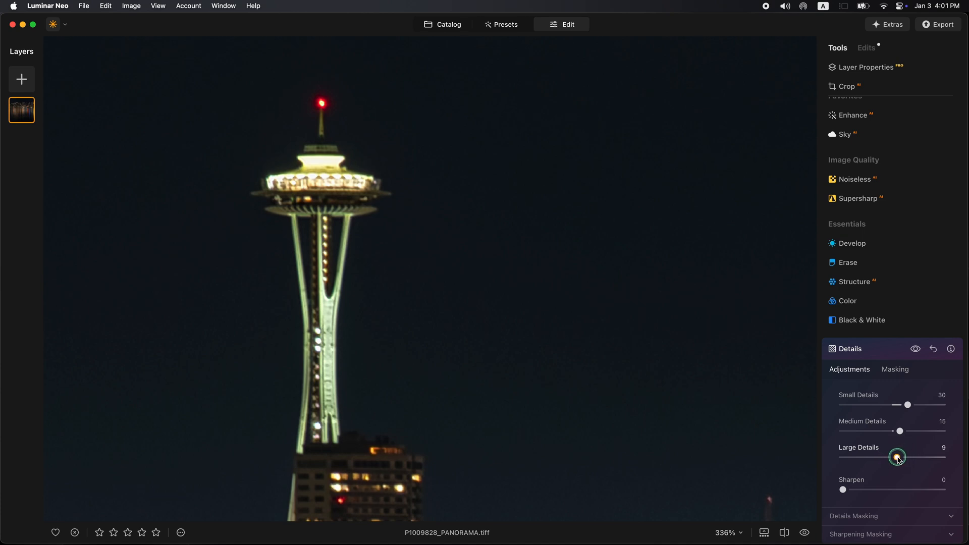
{"action": "left_click_drag", "start_coordinate": [843, 490], "coordinate": [863, 489]}
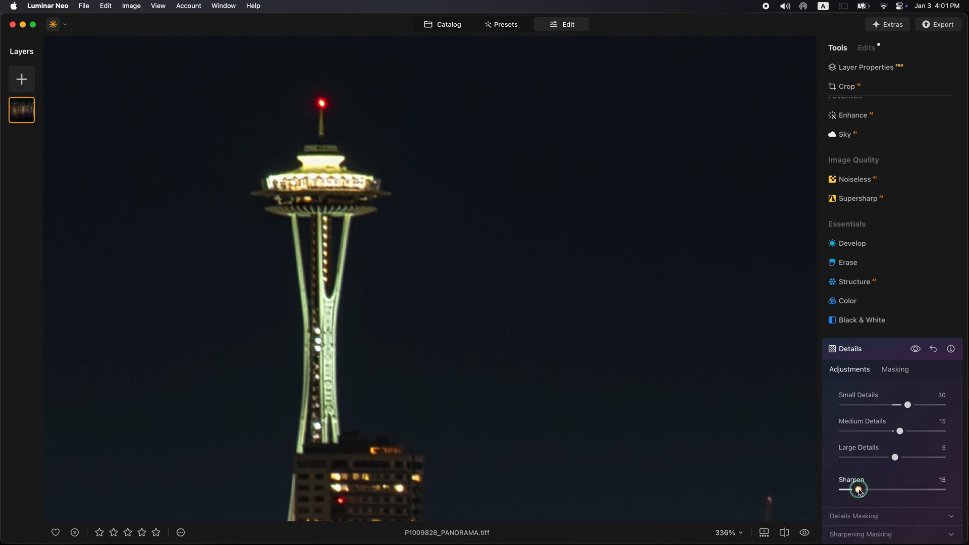
{"action": "left_click", "coordinate": [915, 348]}
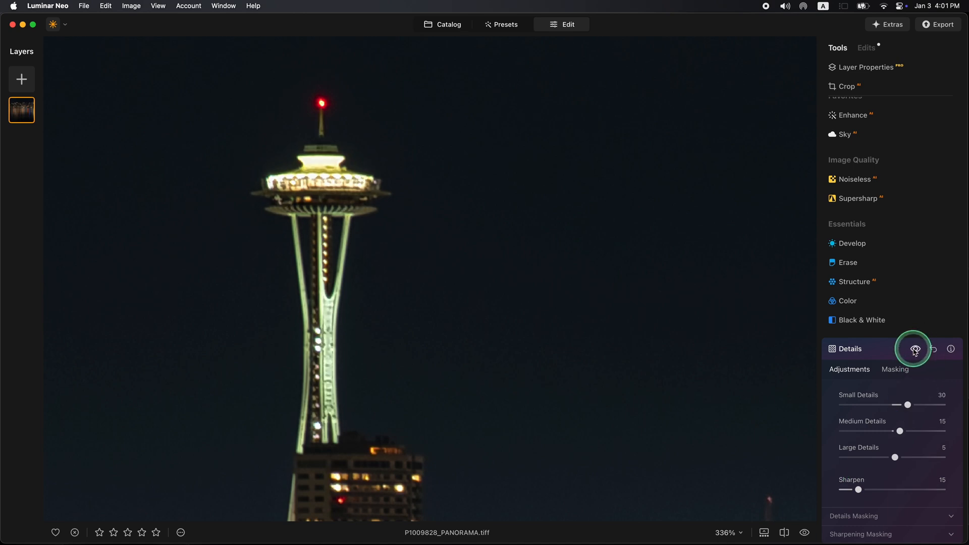
{"action": "left_click", "coordinate": [643, 365]}
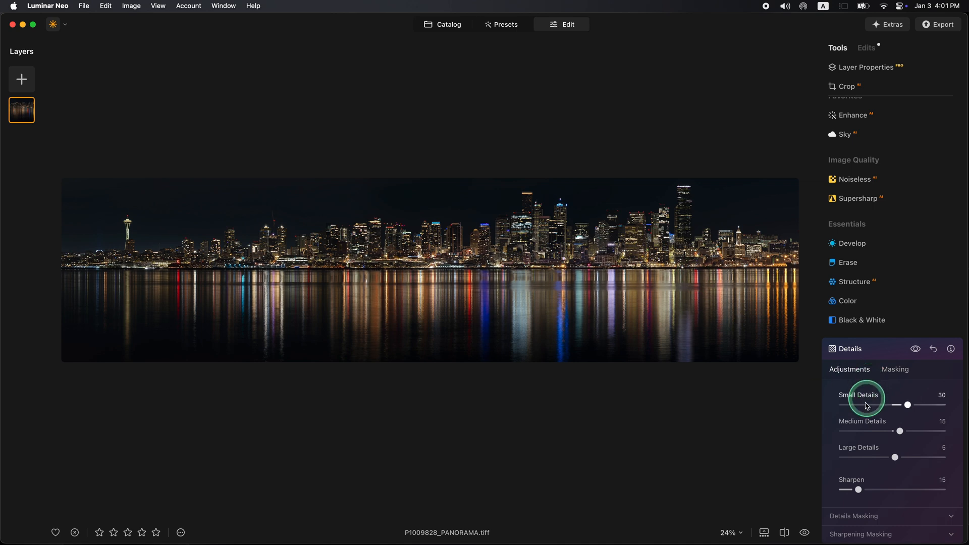
Step: Mask the Develop tool with a linear gradient covering the sky and skyline down to the waterline
{"action": "left_click", "coordinate": [848, 352]}
{"action": "left_click", "coordinate": [853, 246]}
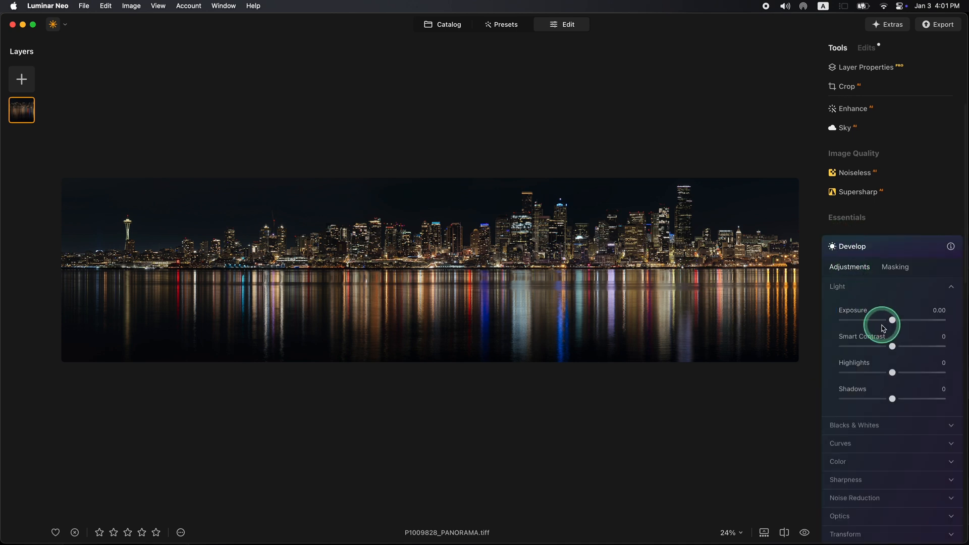
{"action": "scroll", "coordinate": [881, 327], "scroll_direction": "down", "scroll_amount": 3}
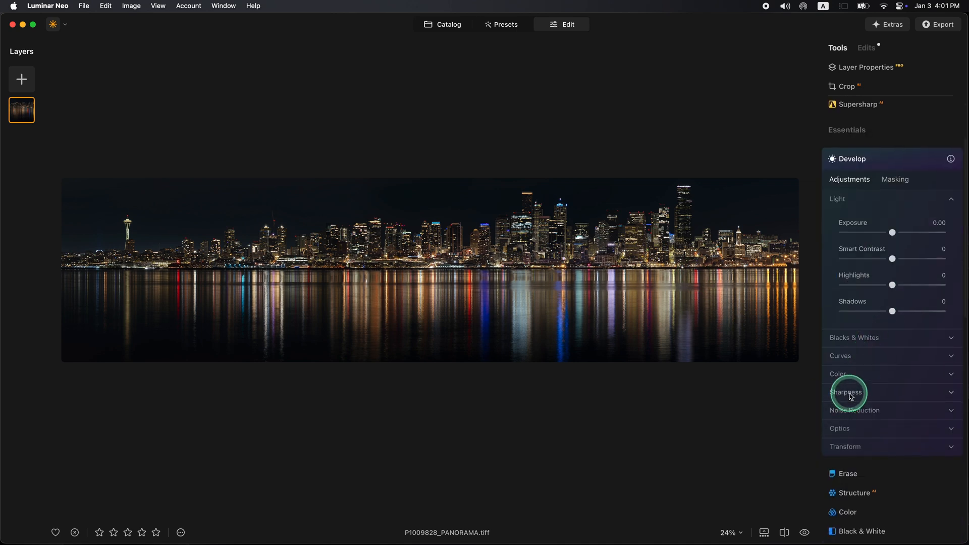
{"action": "left_click", "coordinate": [891, 180]}
{"action": "left_click", "coordinate": [852, 218]}
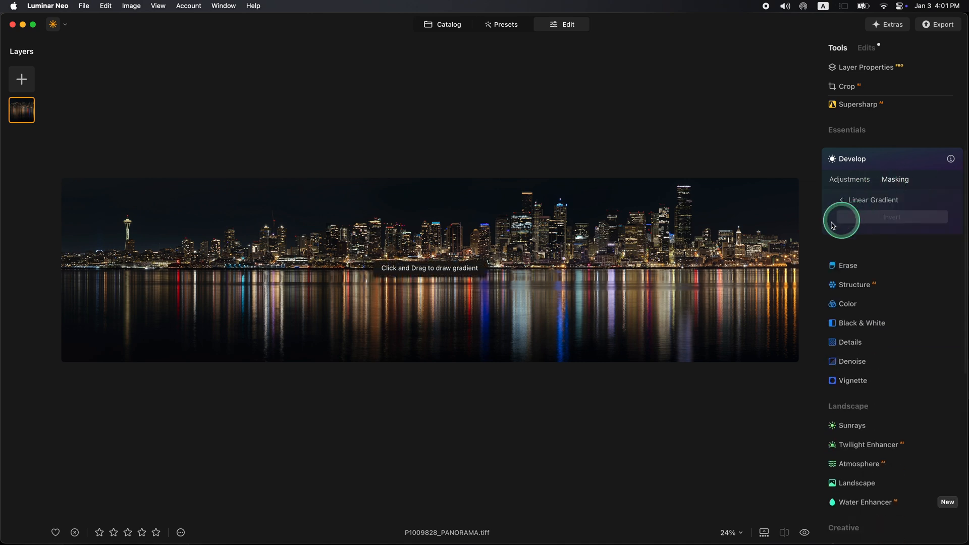
{"action": "left_click_drag", "start_coordinate": [446, 187], "coordinate": [462, 259]}
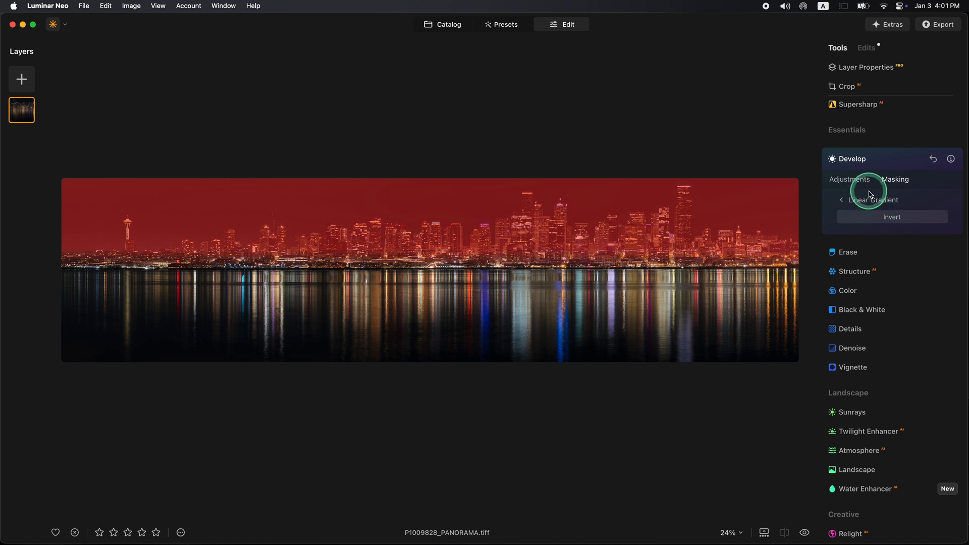
Step: Set Sharpen to 25 in the masked Develop tool's Sharpness settings
{"action": "left_click", "coordinate": [852, 183]}
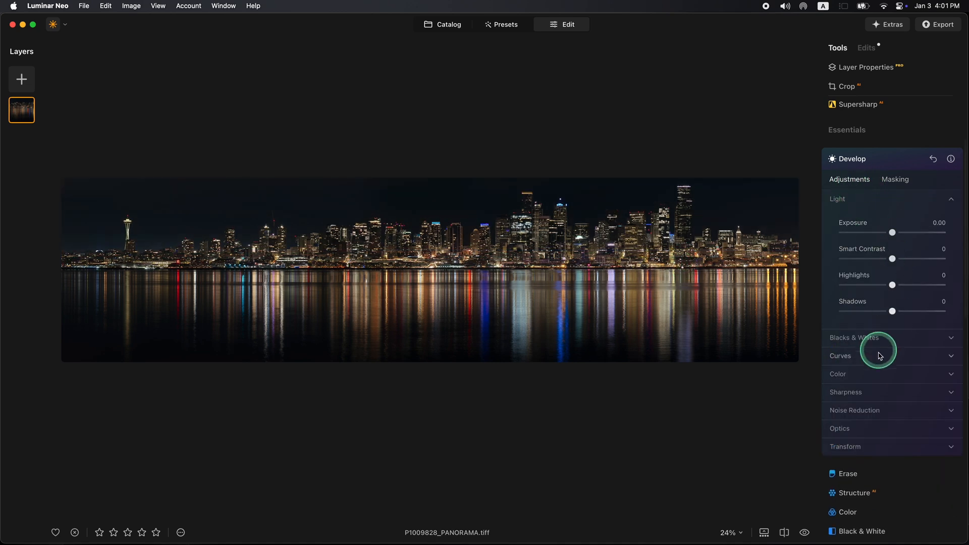
{"action": "left_click", "coordinate": [847, 393]}
{"action": "left_click_drag", "start_coordinate": [841, 420], "coordinate": [857, 422]}
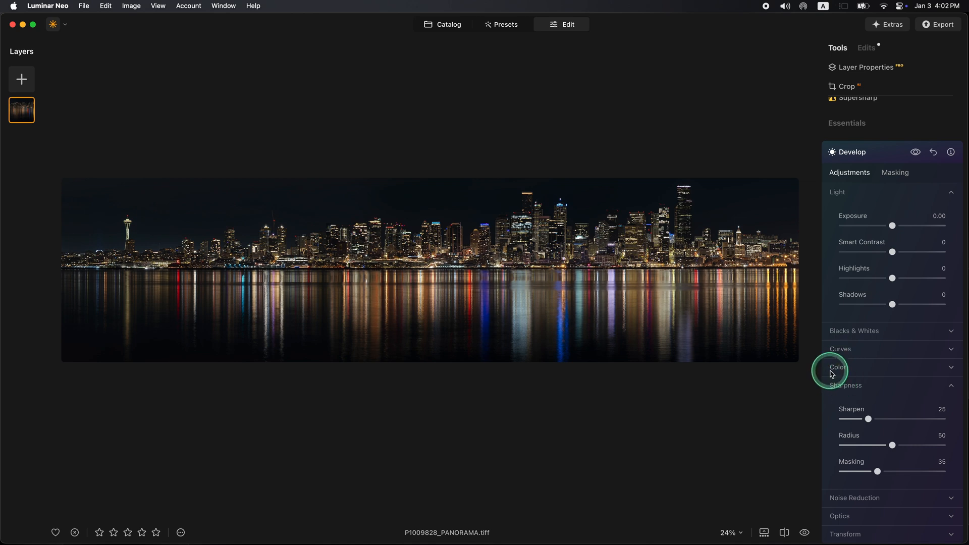
Step: Adjust the masked Develop tone curve with a slightly raised point in the shadows and another point in the highlights
{"action": "left_click", "coordinate": [840, 353]}
{"action": "scroll", "coordinate": [861, 469], "scroll_direction": "down", "scroll_amount": 2}
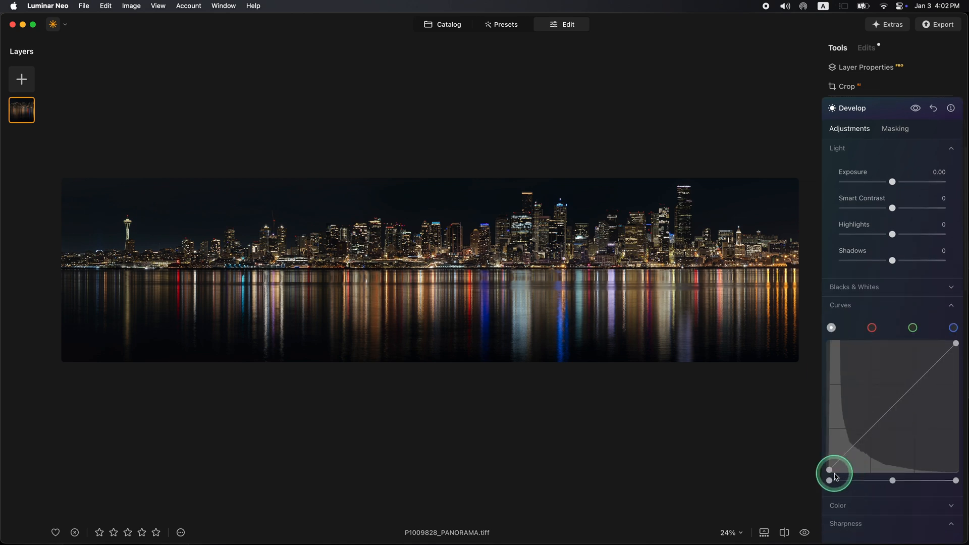
{"action": "left_click", "coordinate": [869, 428]}
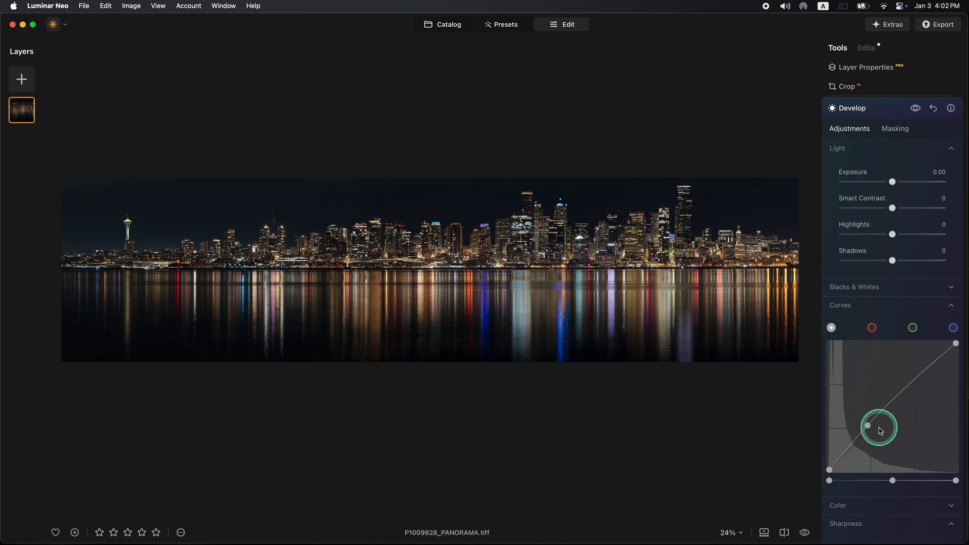
{"action": "left_click", "coordinate": [915, 383]}
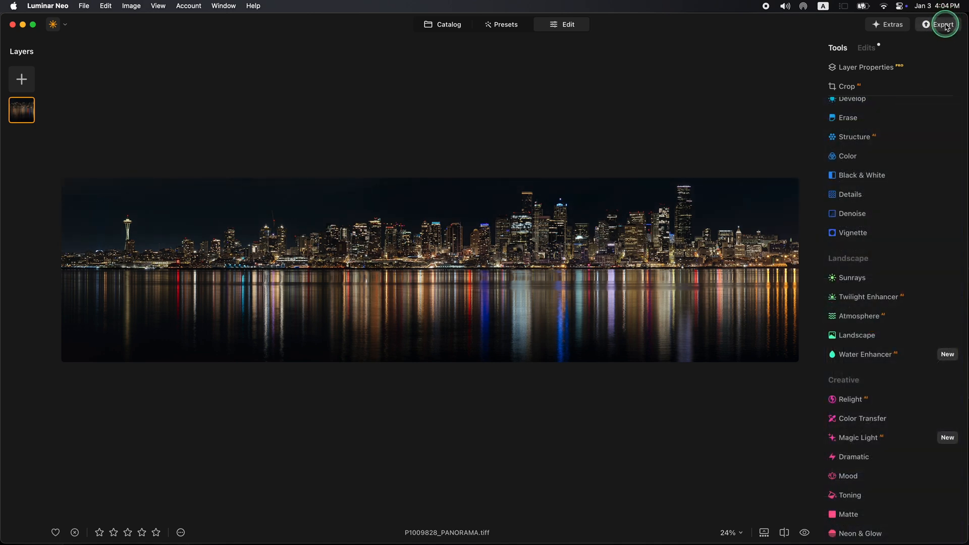
Step: Export the panorama to disk in Photos_Processed as P1009828_PANORAMA.jpeg at 300 pixels/inch
{"action": "left_click", "coordinate": [941, 25]}
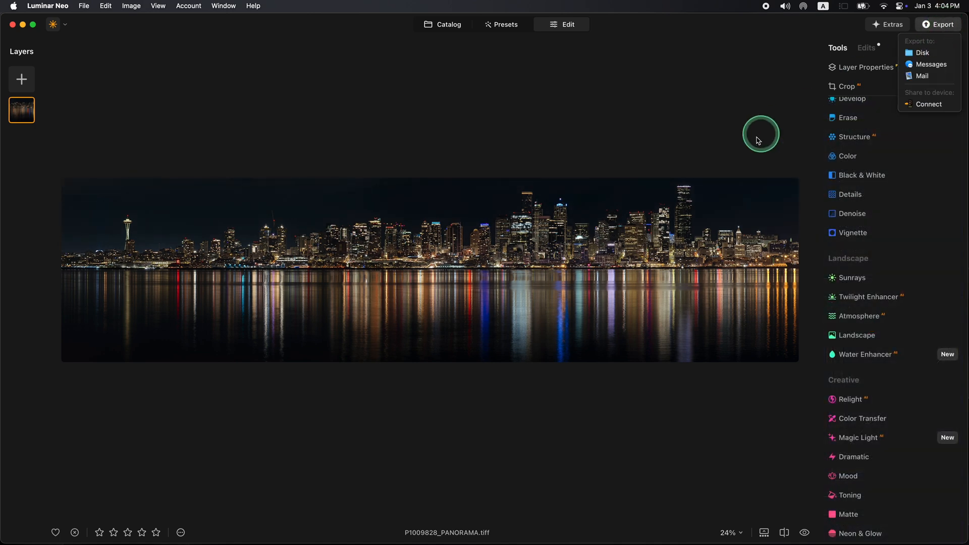
{"action": "left_click", "coordinate": [920, 52]}
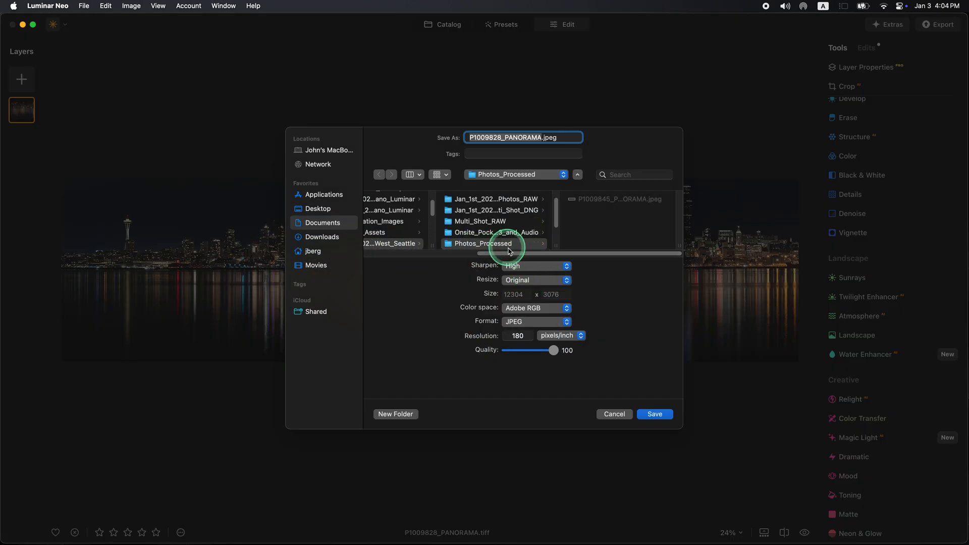
{"action": "left_click", "coordinate": [500, 335]}
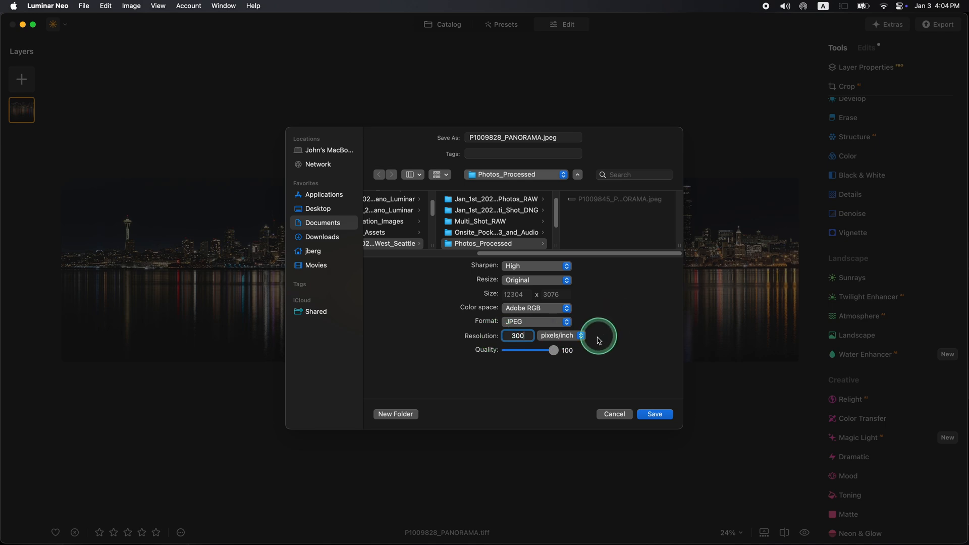
{"action": "left_click", "coordinate": [657, 415]}
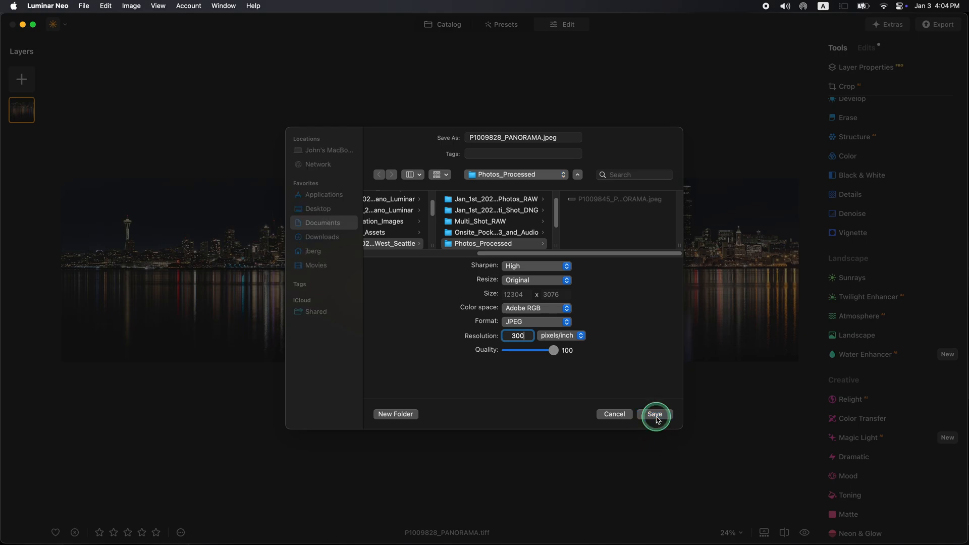